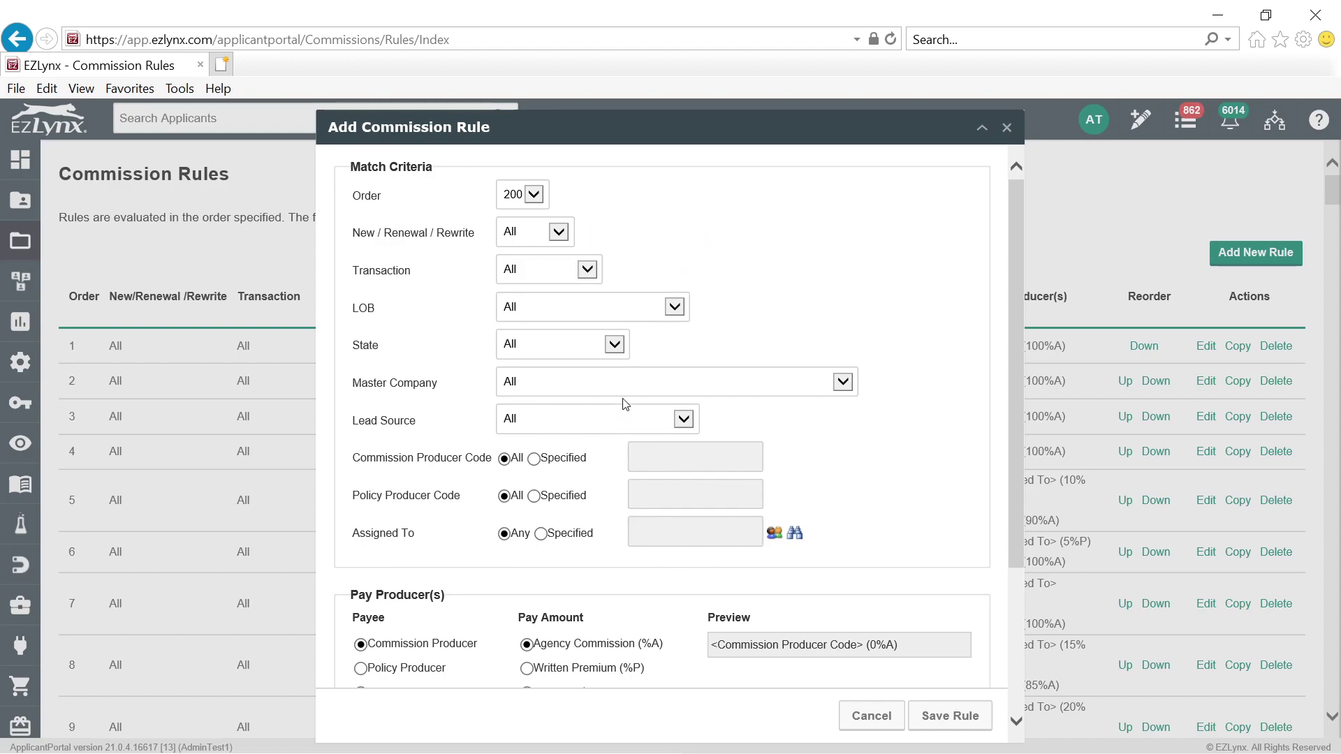
pyautogui.click(621, 419)
pyautogui.scroll(-8, 625, 579)
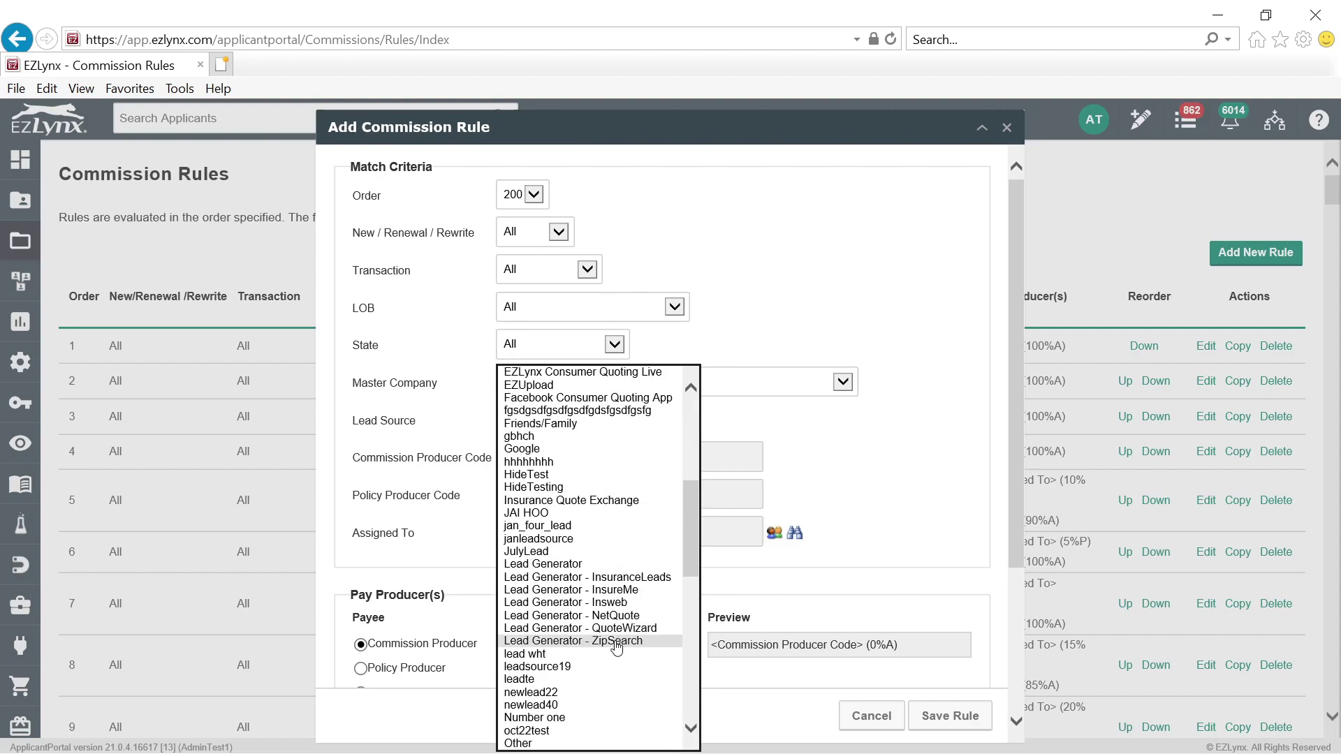
pyautogui.scroll(-5, 593, 559)
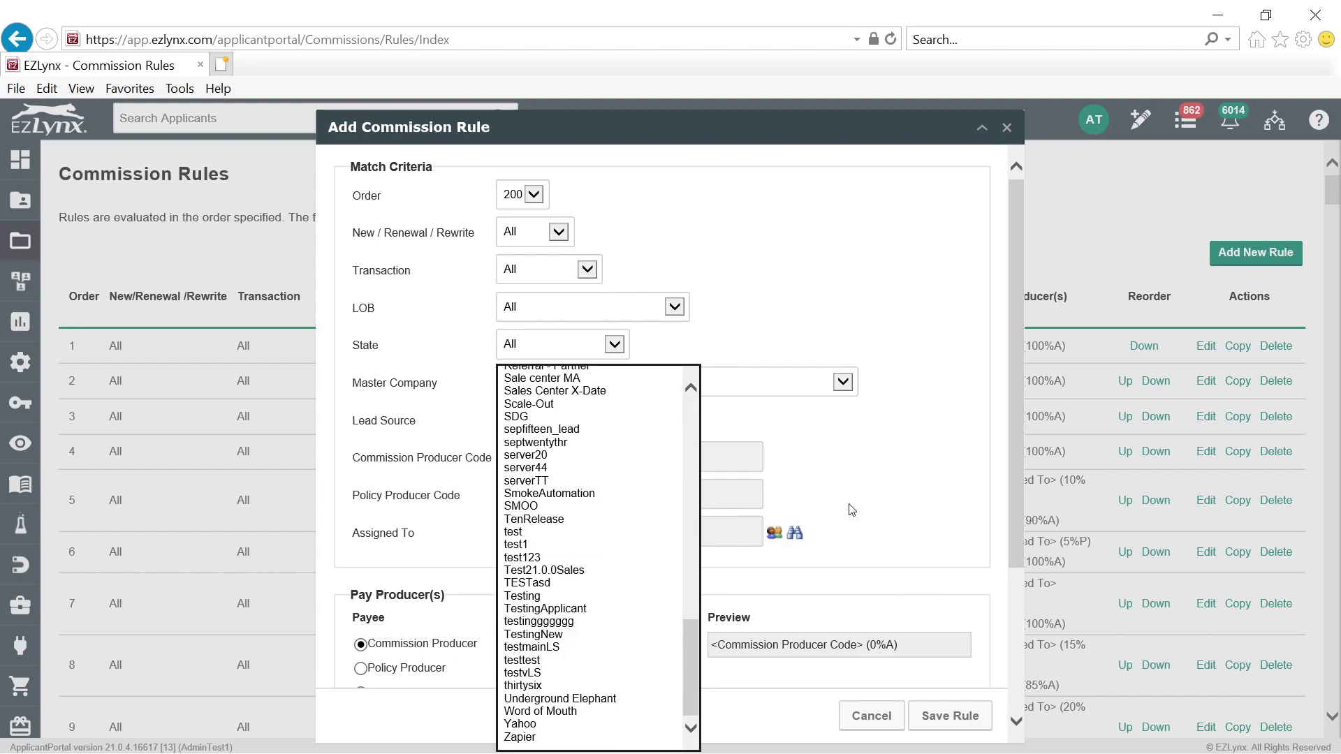
pyautogui.scroll(-3, 911, 433)
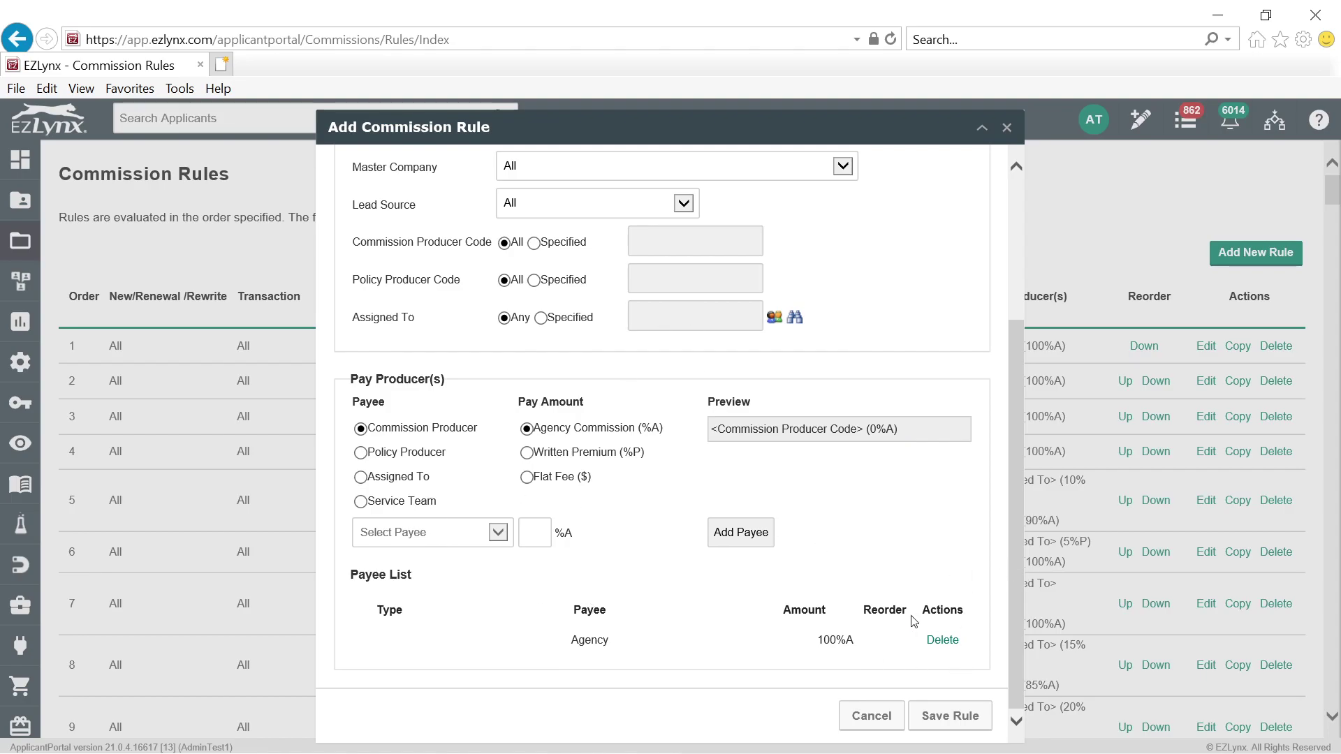
pyautogui.click(527, 477)
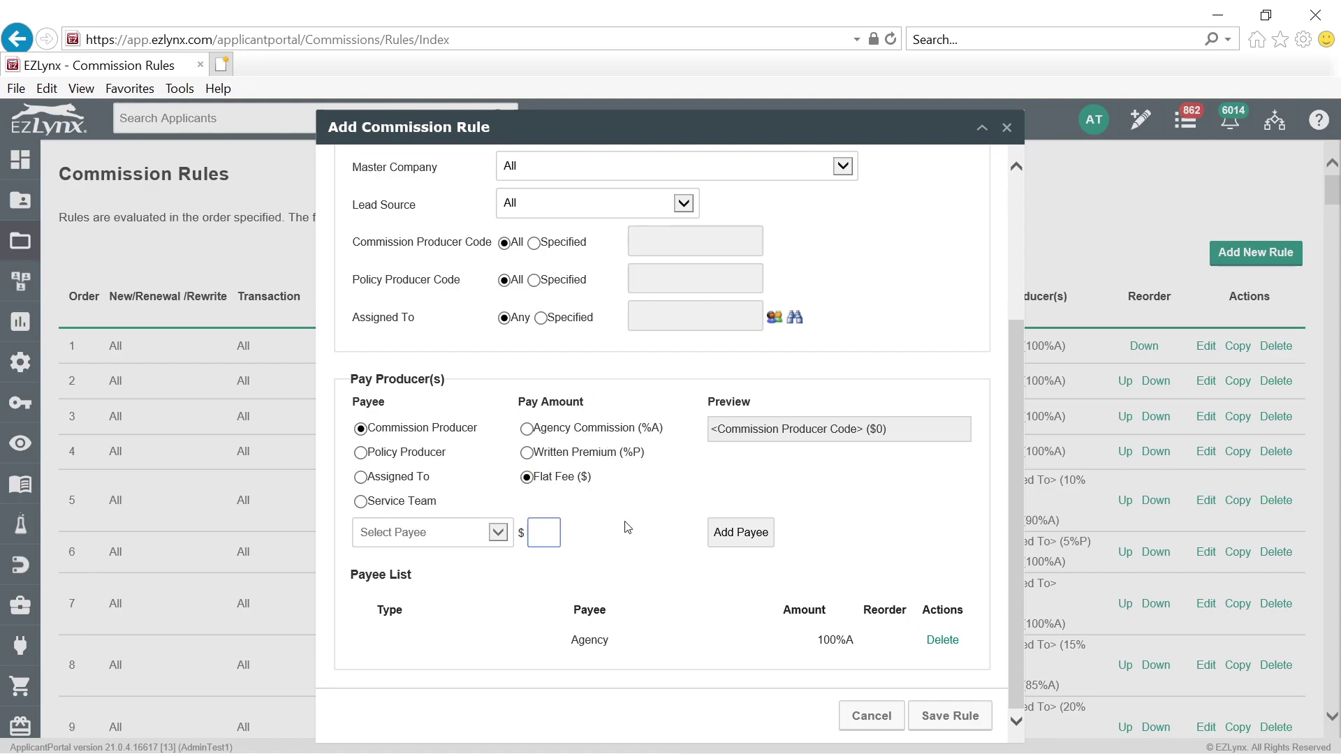
pyautogui.press('BackSpace')
pyautogui.press('BackSpace')
pyautogui.scroll(3, 627, 528)
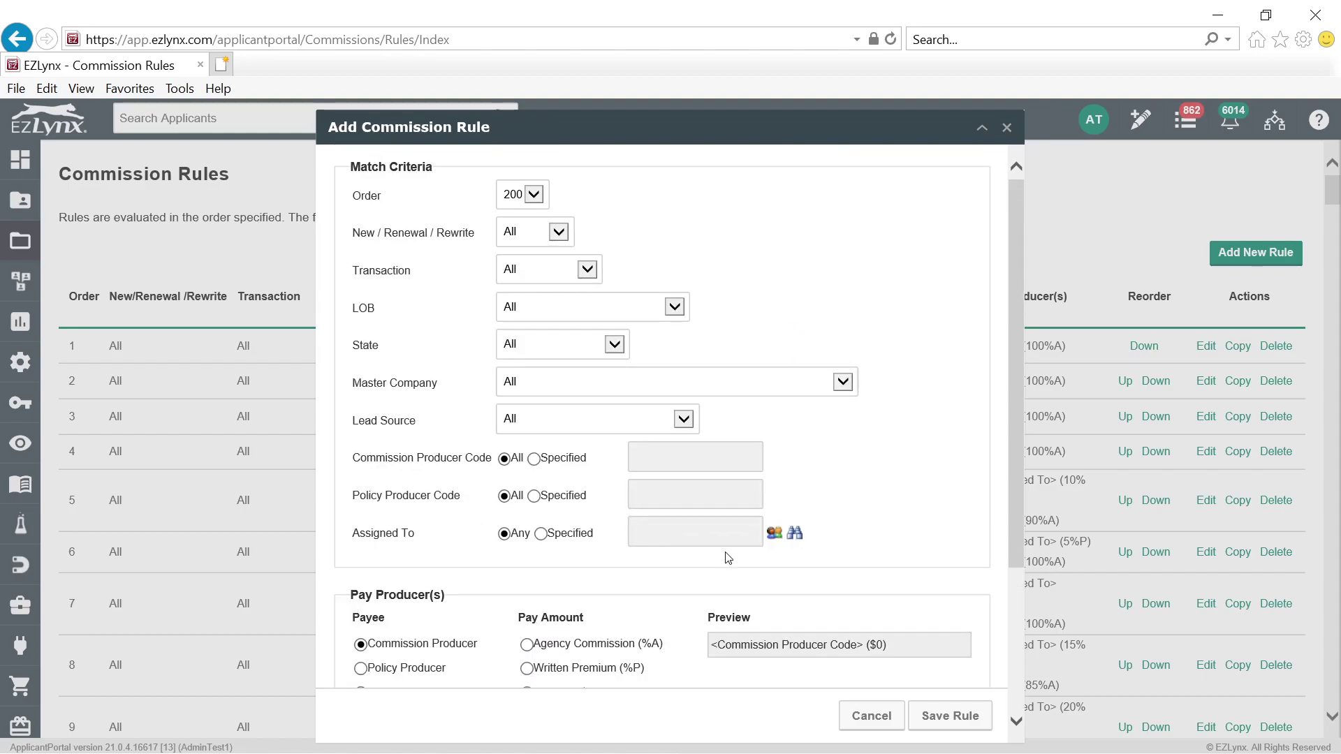
pyautogui.click(855, 720)
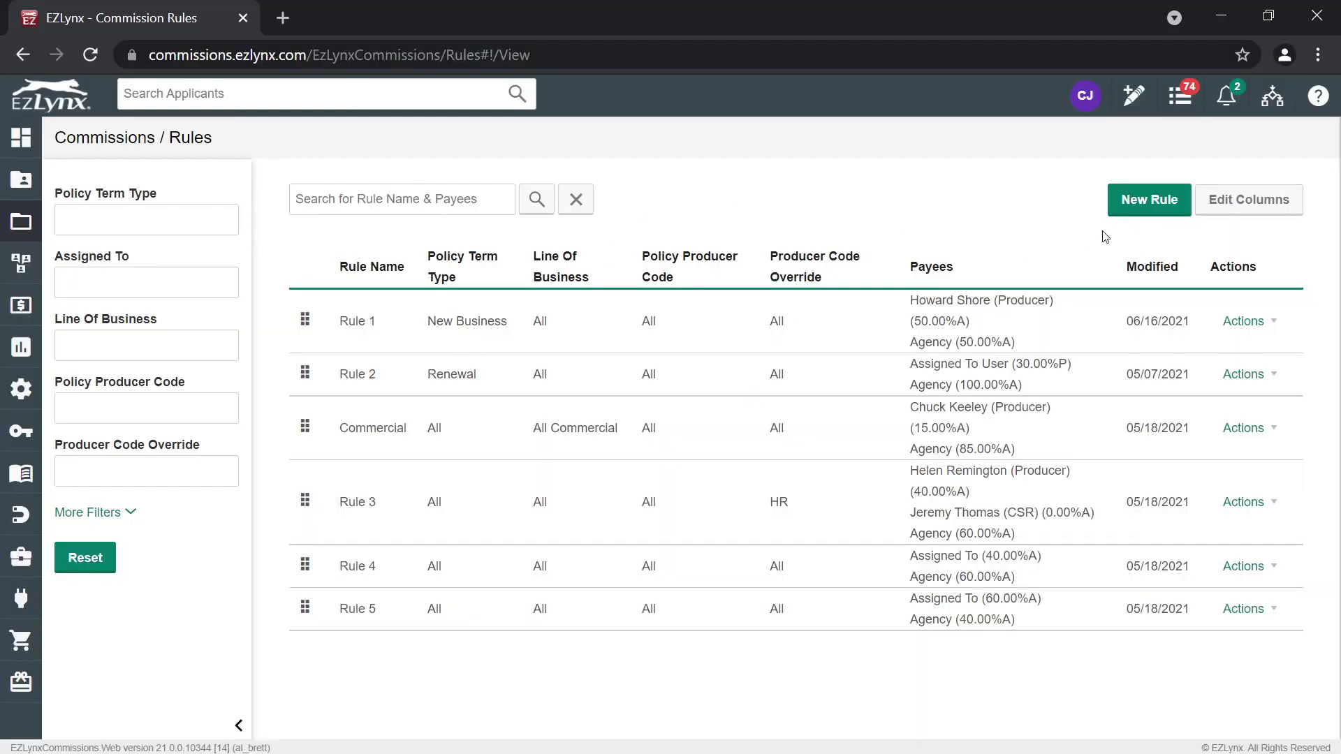
# Step: Start a new commission rule with a condition that Policy Term Type is one of New Business and Renewal
pyautogui.click(1140, 208)
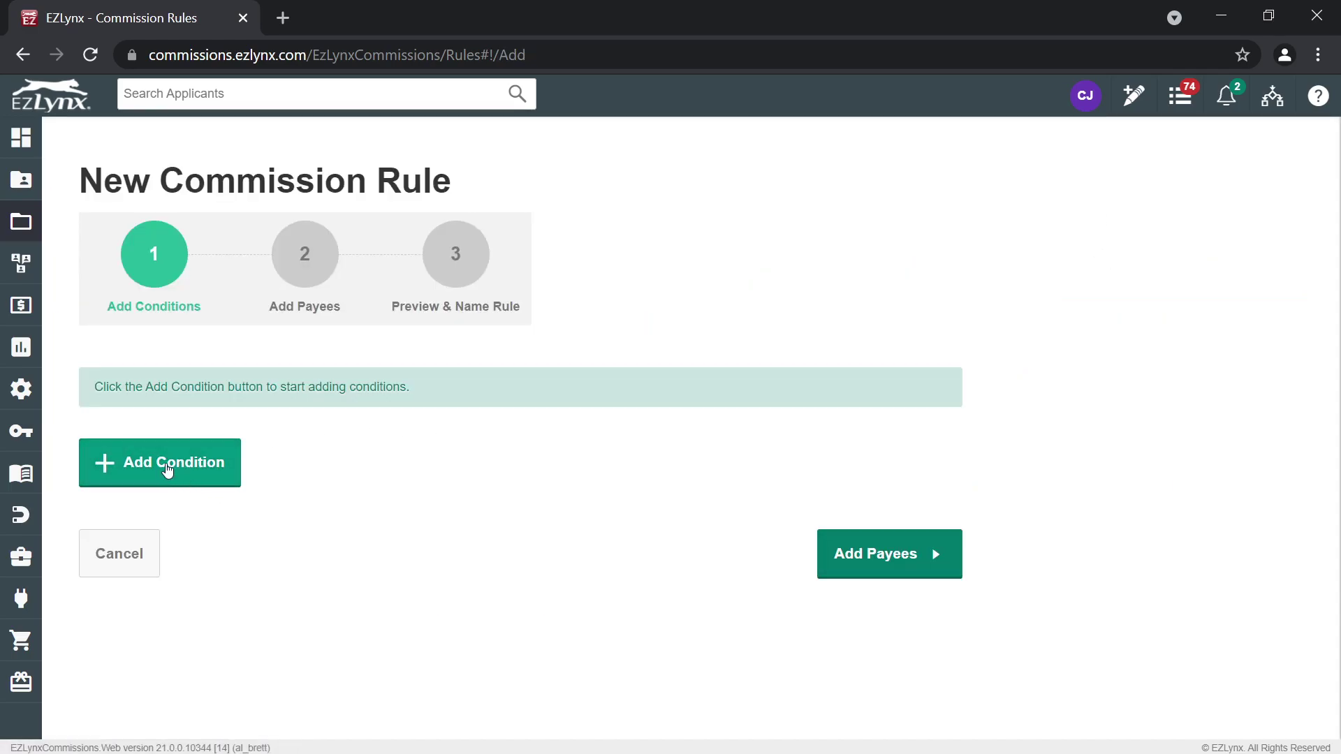
pyautogui.click(167, 470)
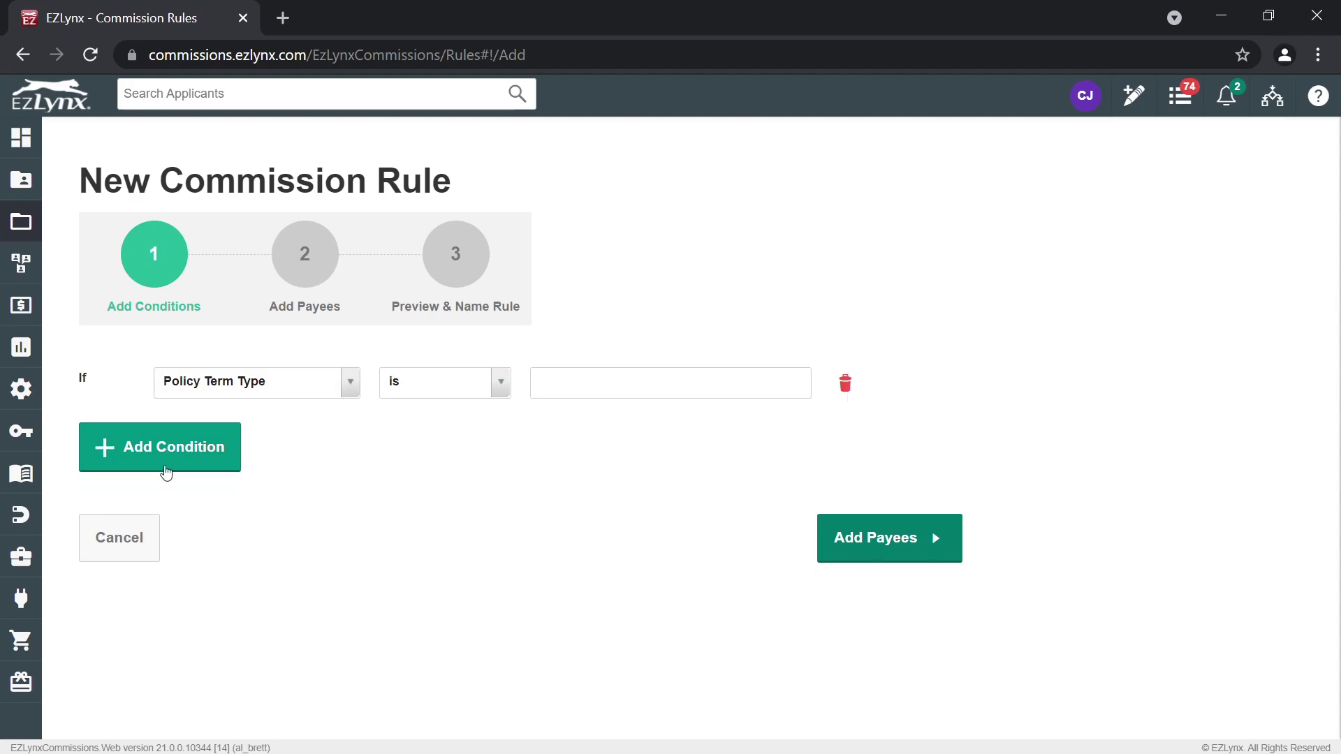
pyautogui.click(263, 395)
pyautogui.scroll(-5, 264, 518)
pyautogui.scroll(5, 264, 518)
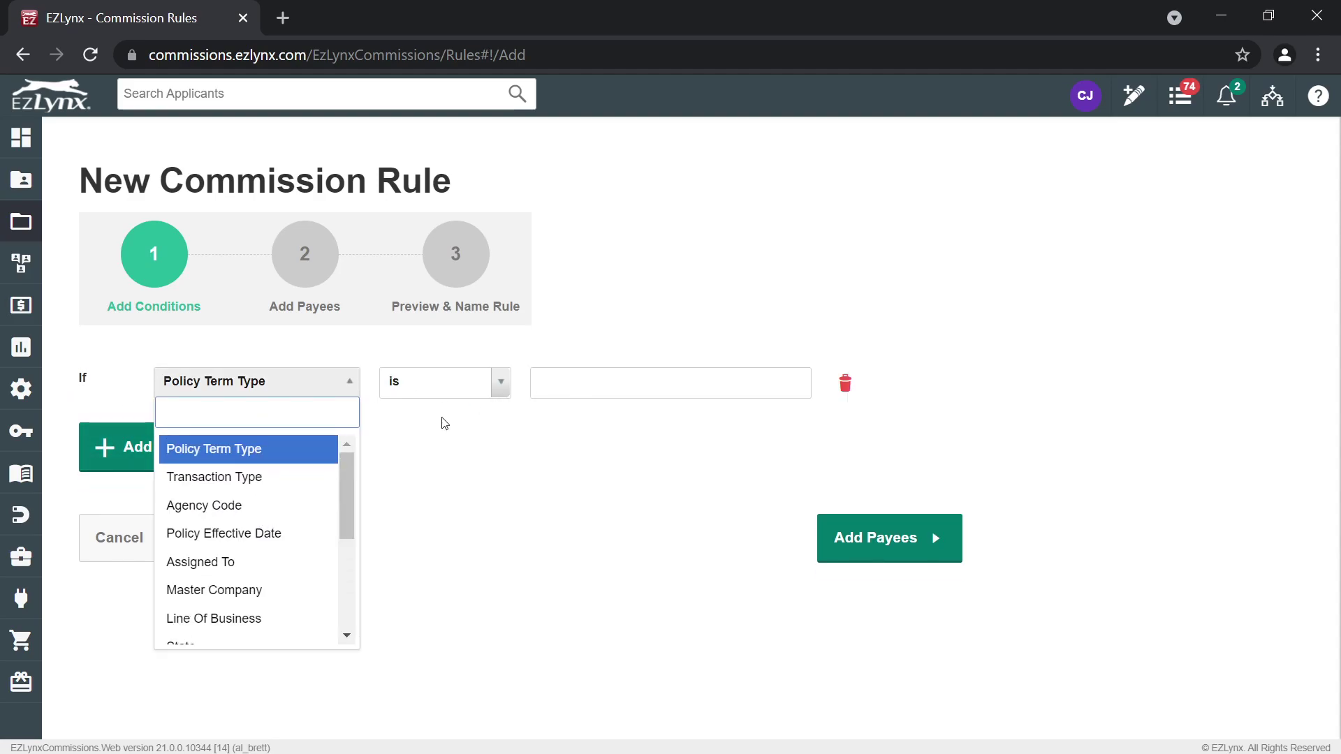
pyautogui.click(614, 380)
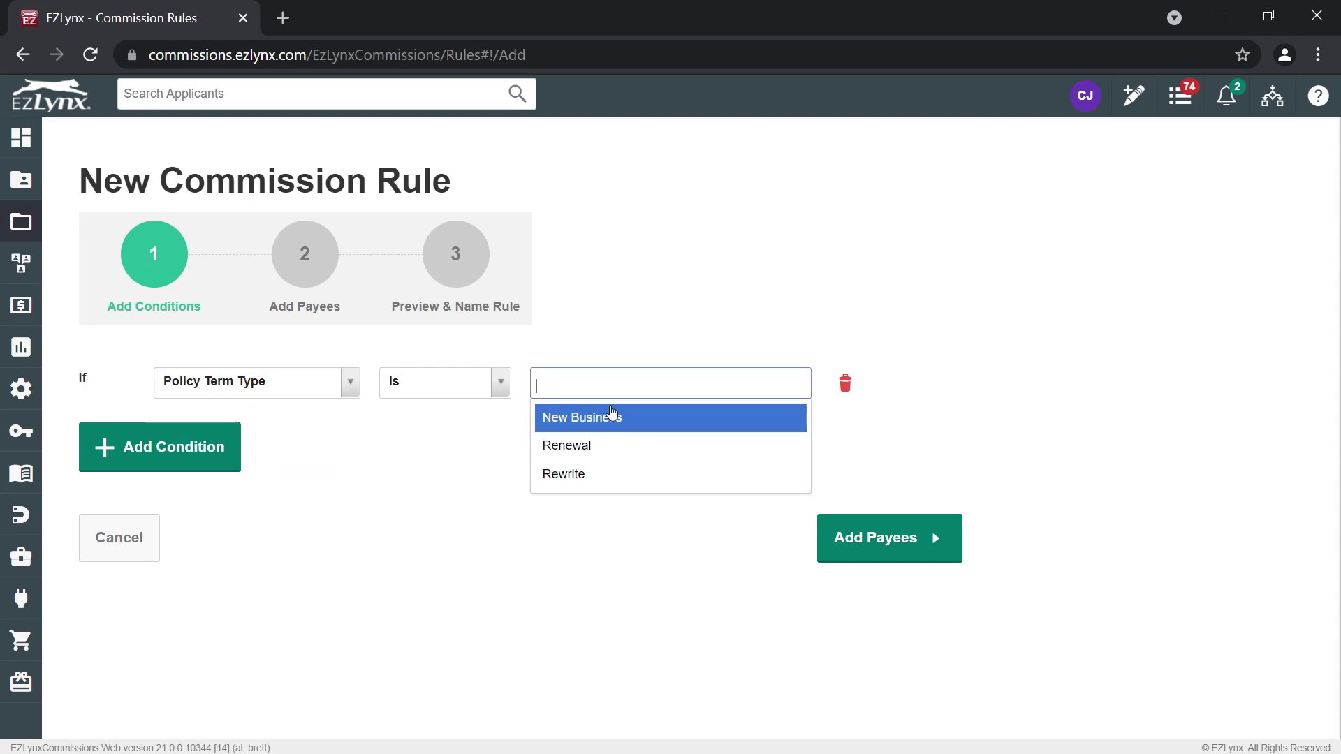
pyautogui.click(607, 417)
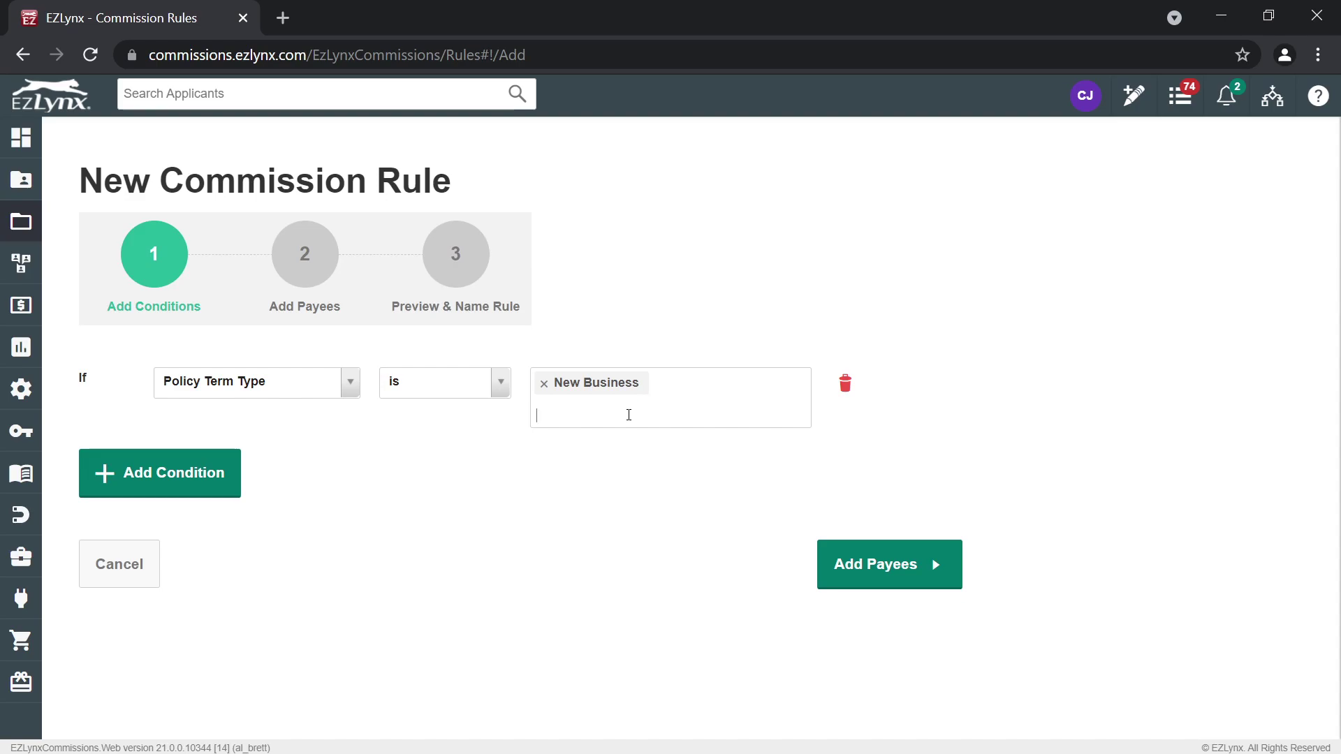
pyautogui.click(629, 415)
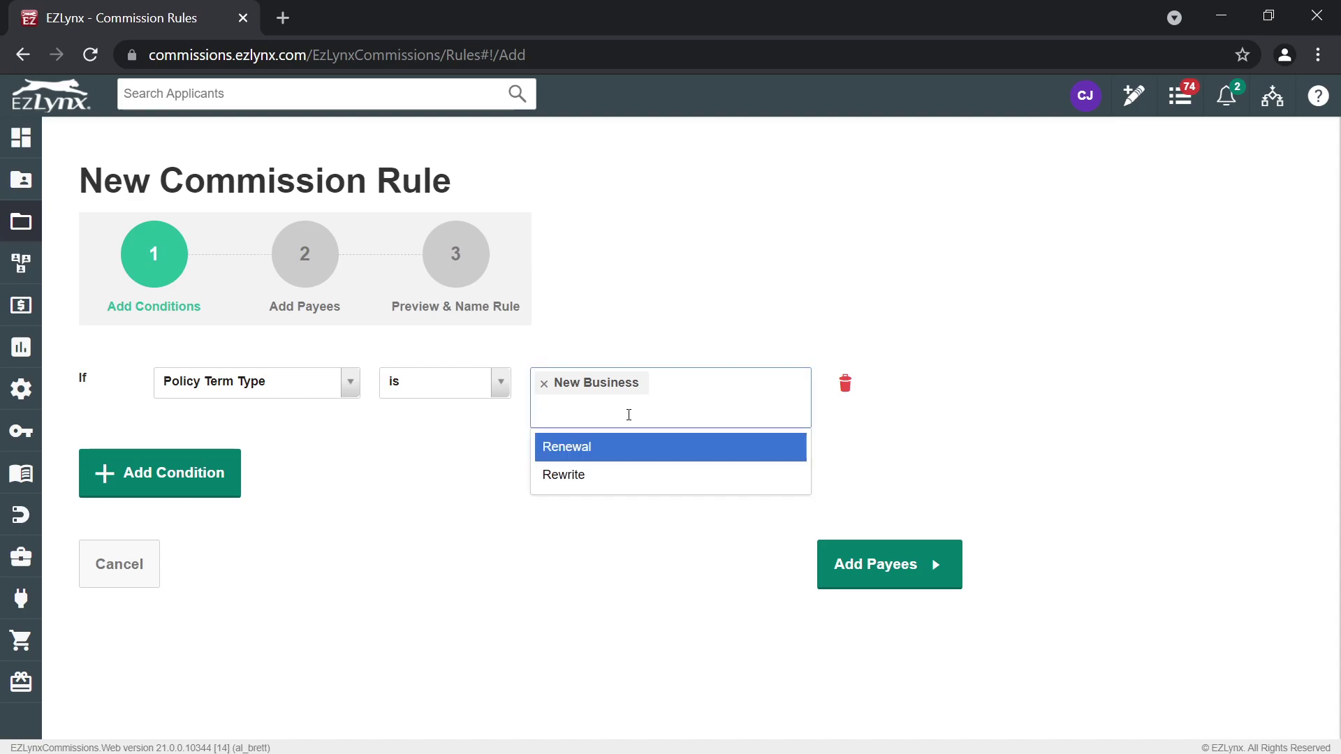
pyautogui.click(582, 449)
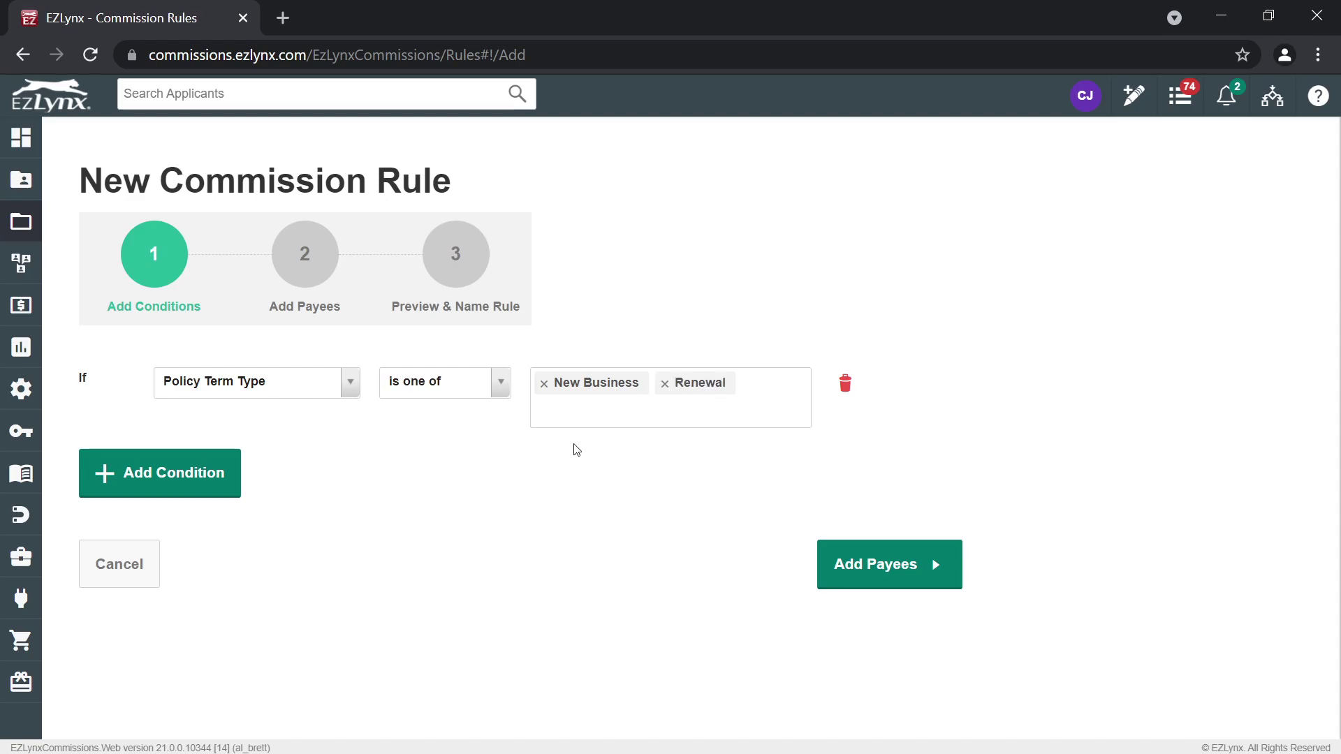
# Step: Add a second condition to the rule with Line Of Business set to Glass
pyautogui.click(185, 470)
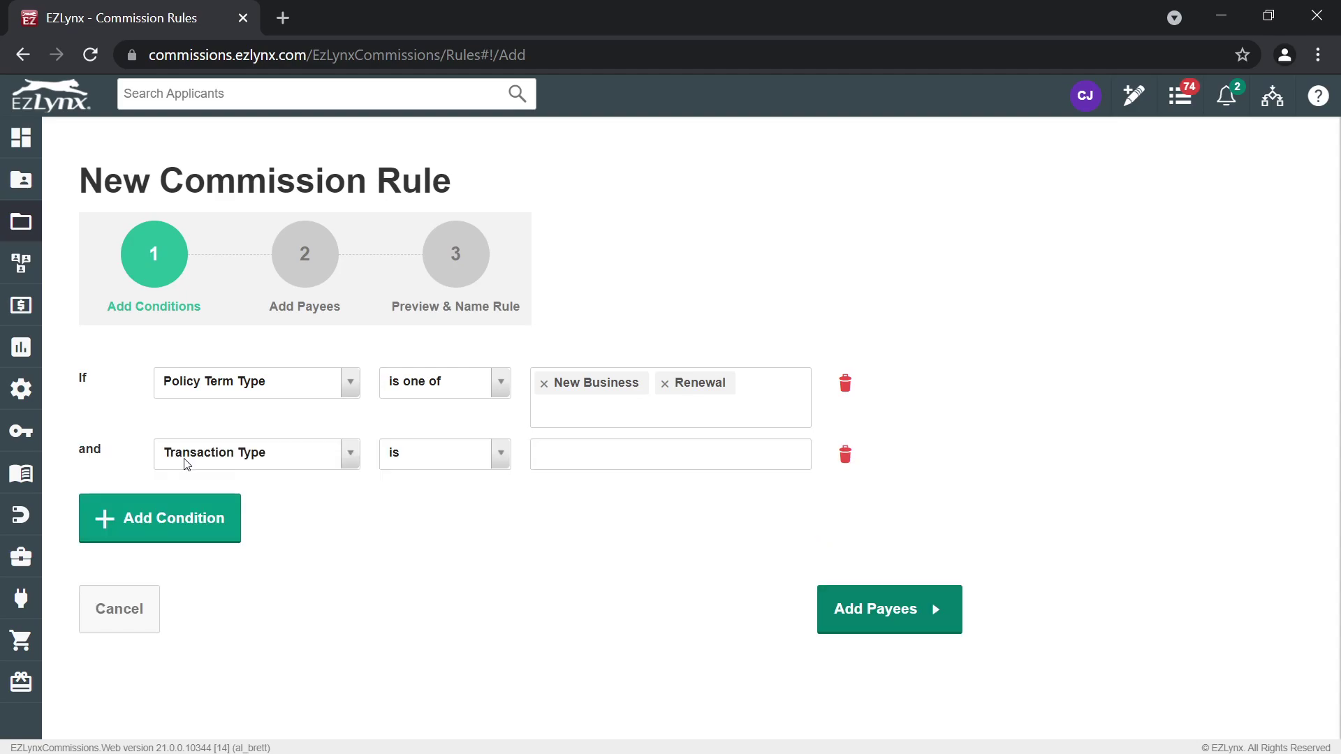
pyautogui.click(285, 461)
pyautogui.scroll(-3, 274, 595)
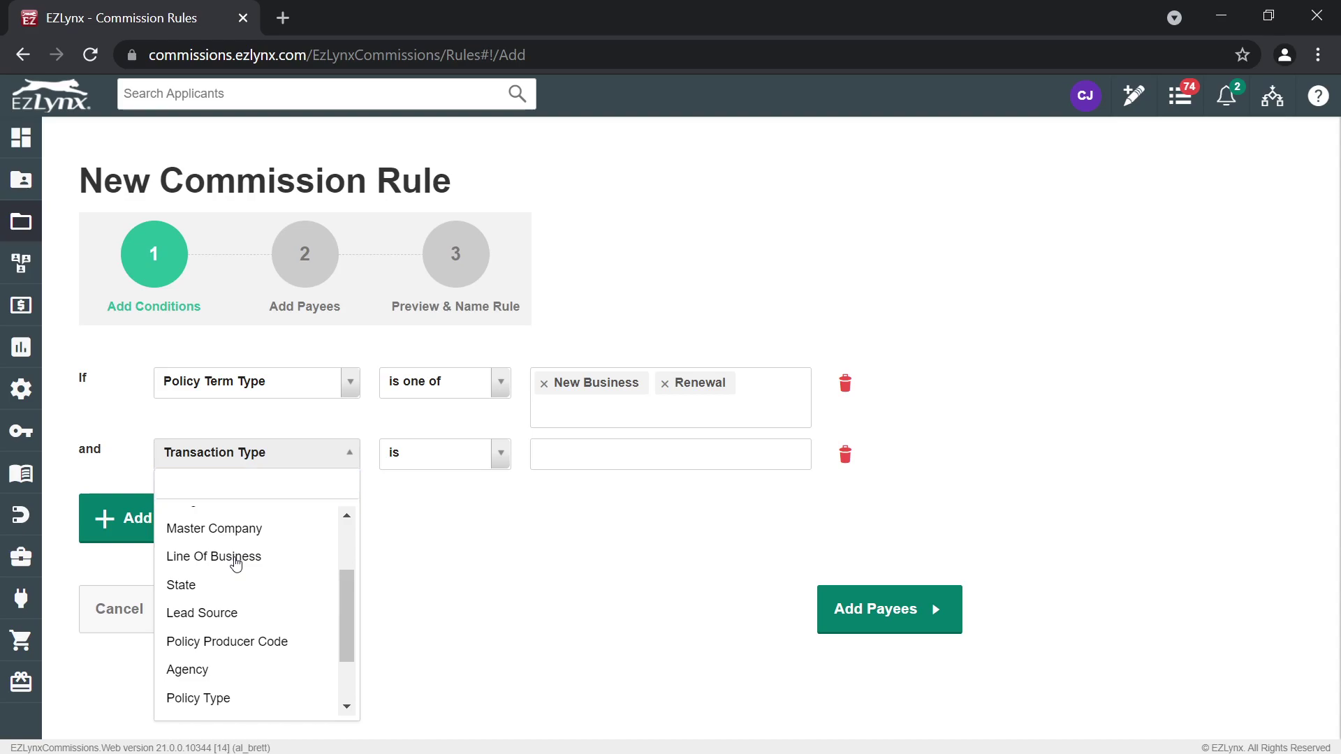
pyautogui.click(236, 557)
pyautogui.click(639, 457)
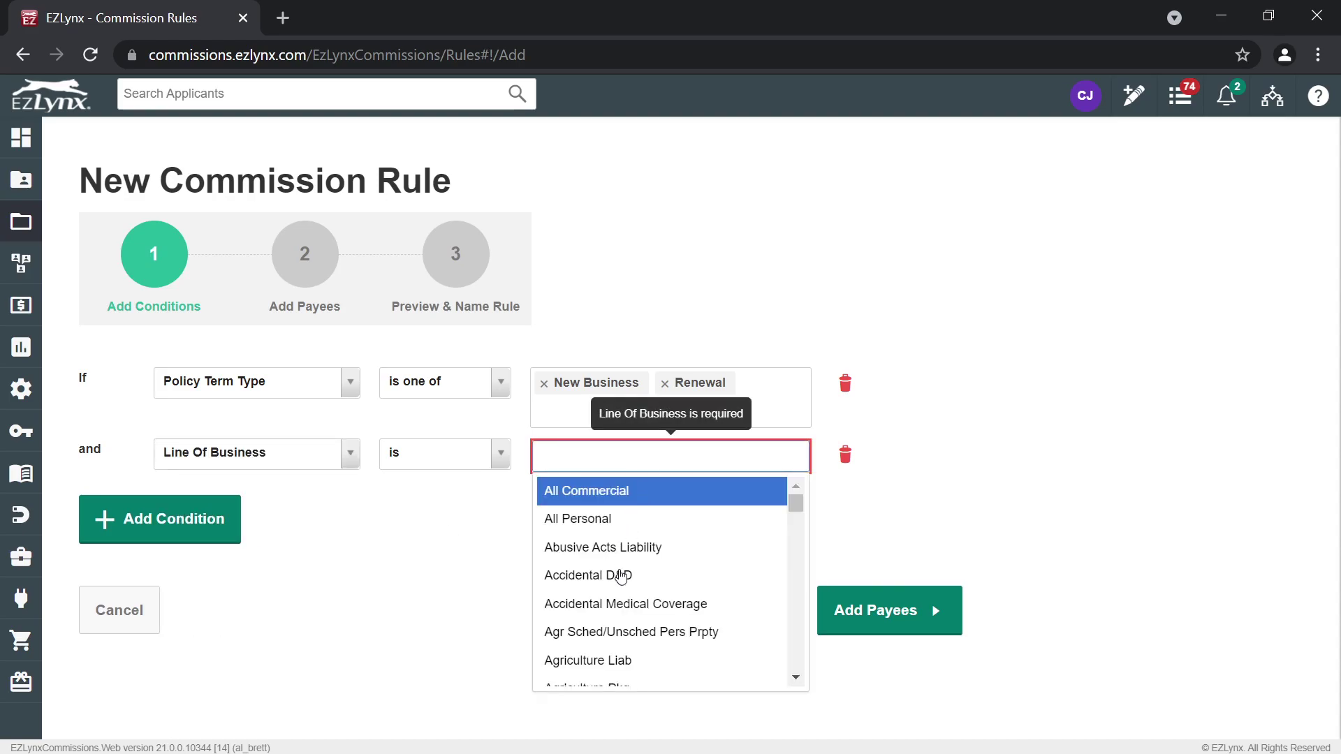
pyautogui.scroll(-6, 623, 575)
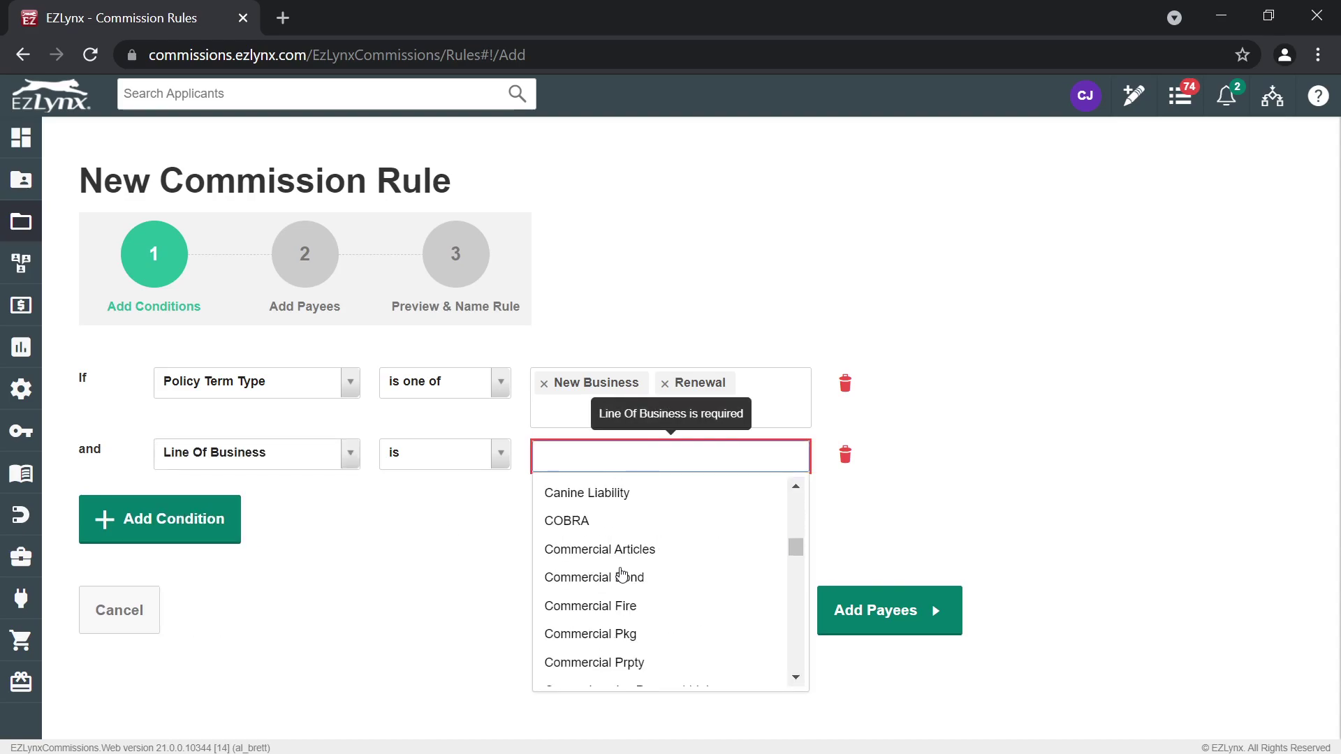
pyautogui.scroll(-9, 625, 584)
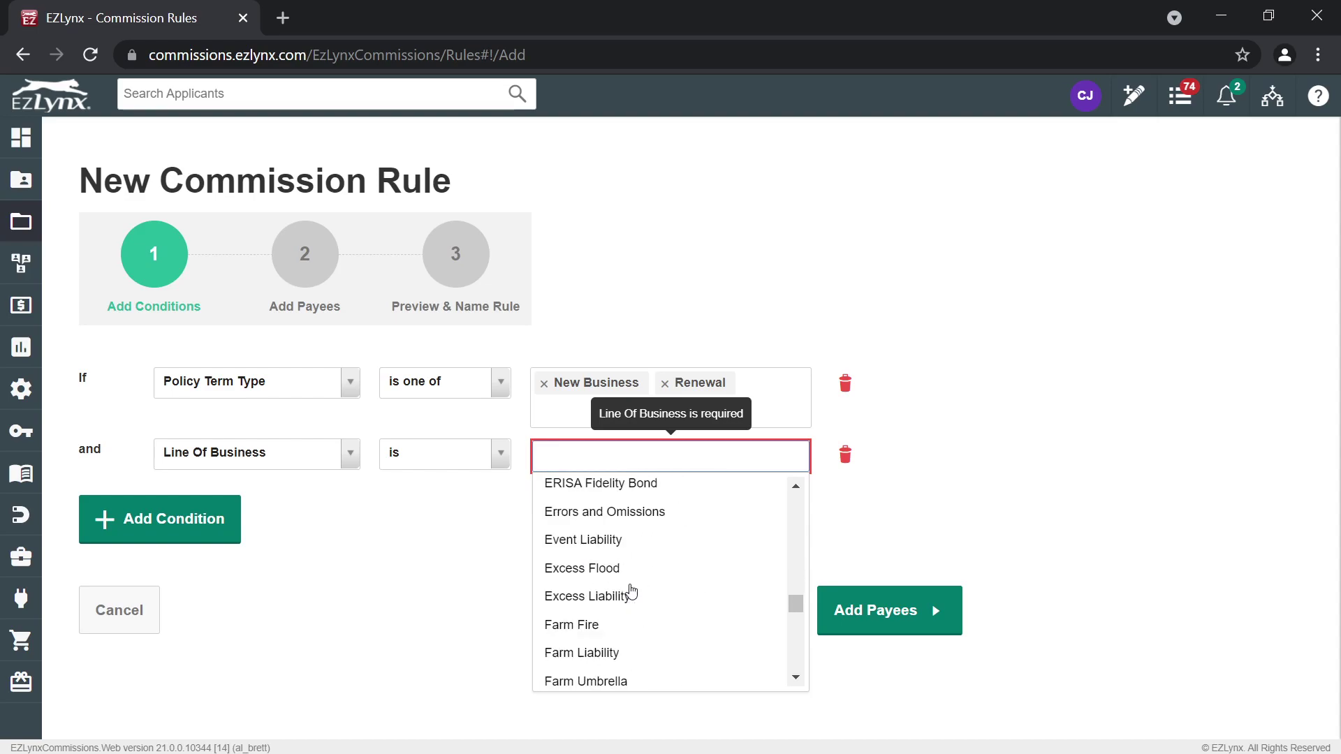
pyautogui.scroll(-5, 625, 604)
pyautogui.scroll(3, 580, 629)
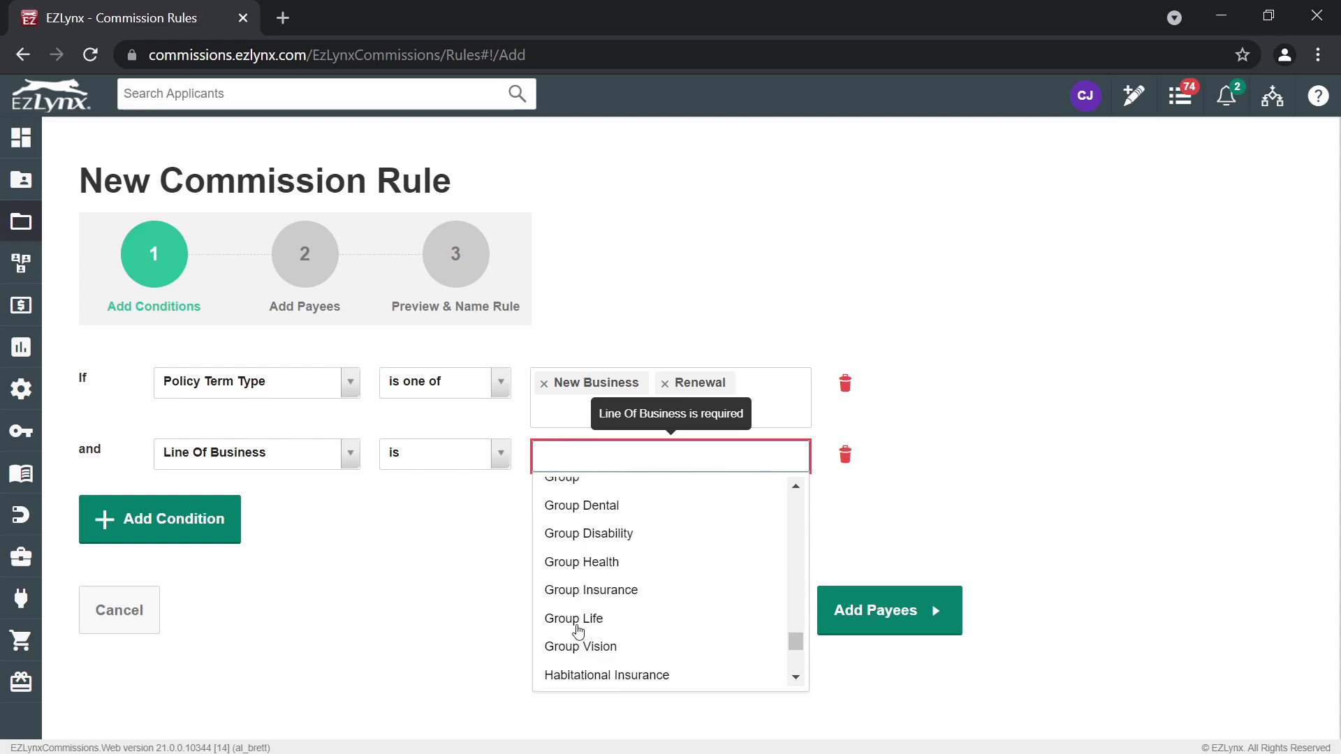
pyautogui.click(577, 554)
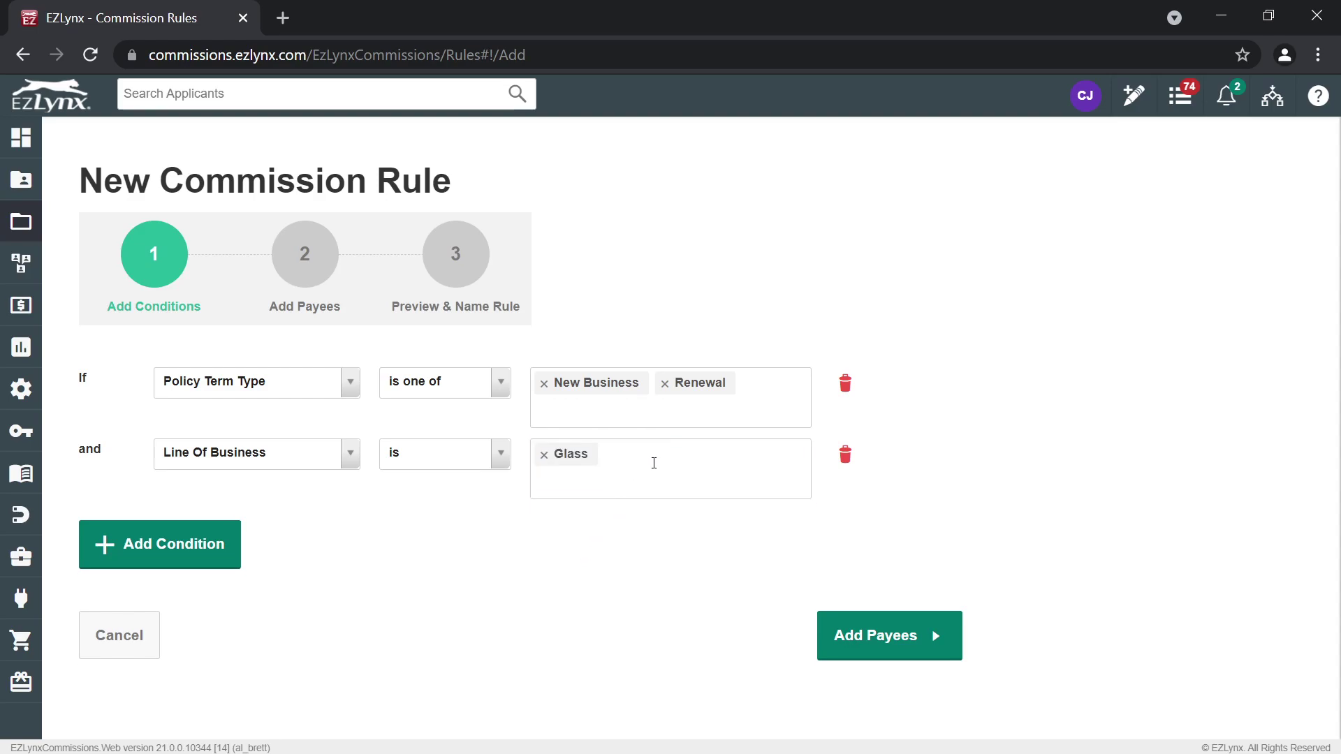
# Step: Add Flood as another value of the Line Of Business condition
pyautogui.click(642, 484)
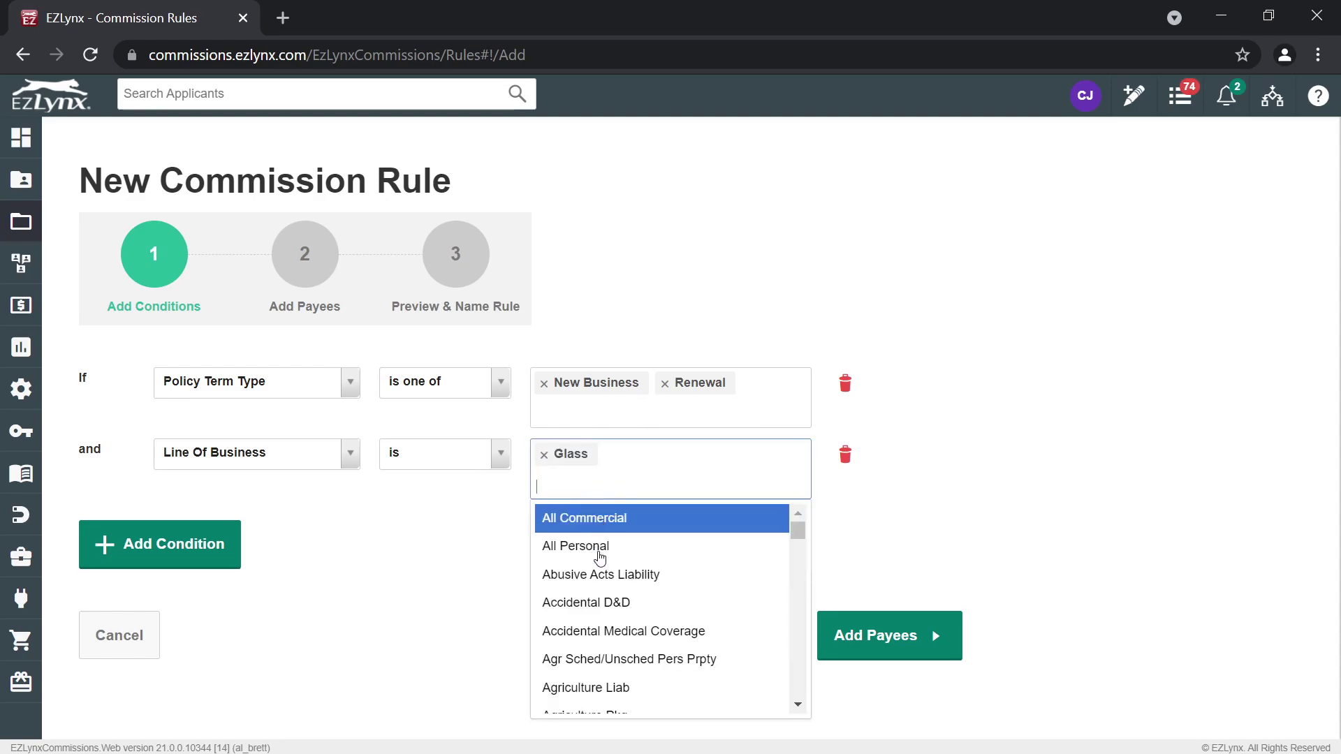
pyautogui.scroll(-5, 599, 557)
pyautogui.scroll(-15, 599, 559)
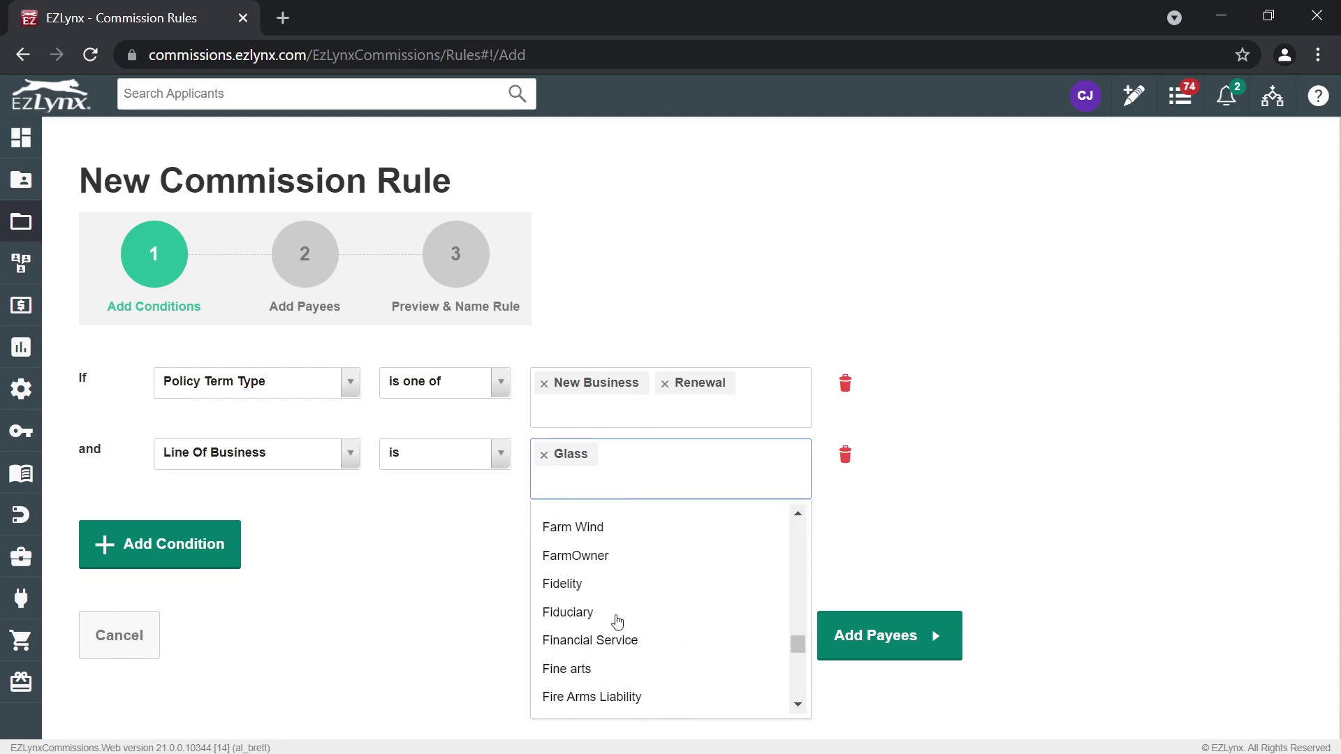
pyautogui.scroll(-5, 616, 620)
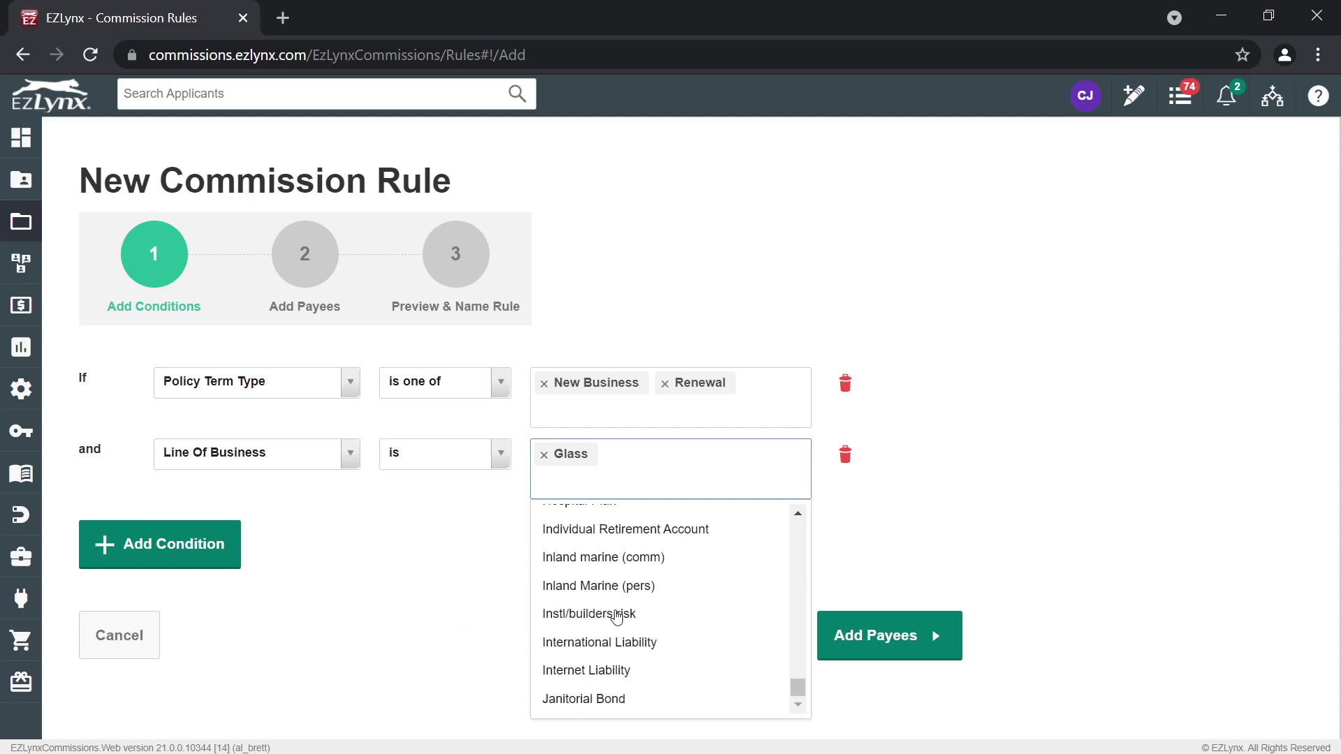
pyautogui.scroll(6, 617, 620)
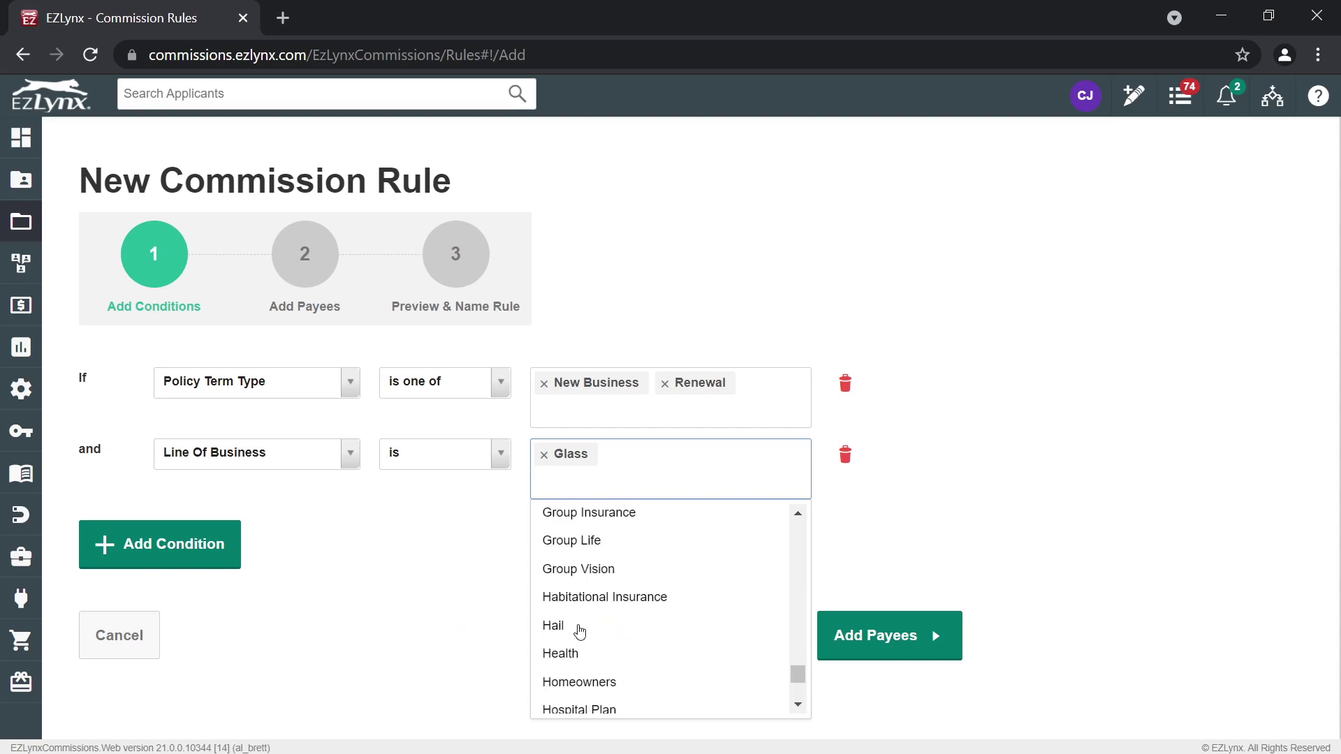
pyautogui.scroll(1, 597, 611)
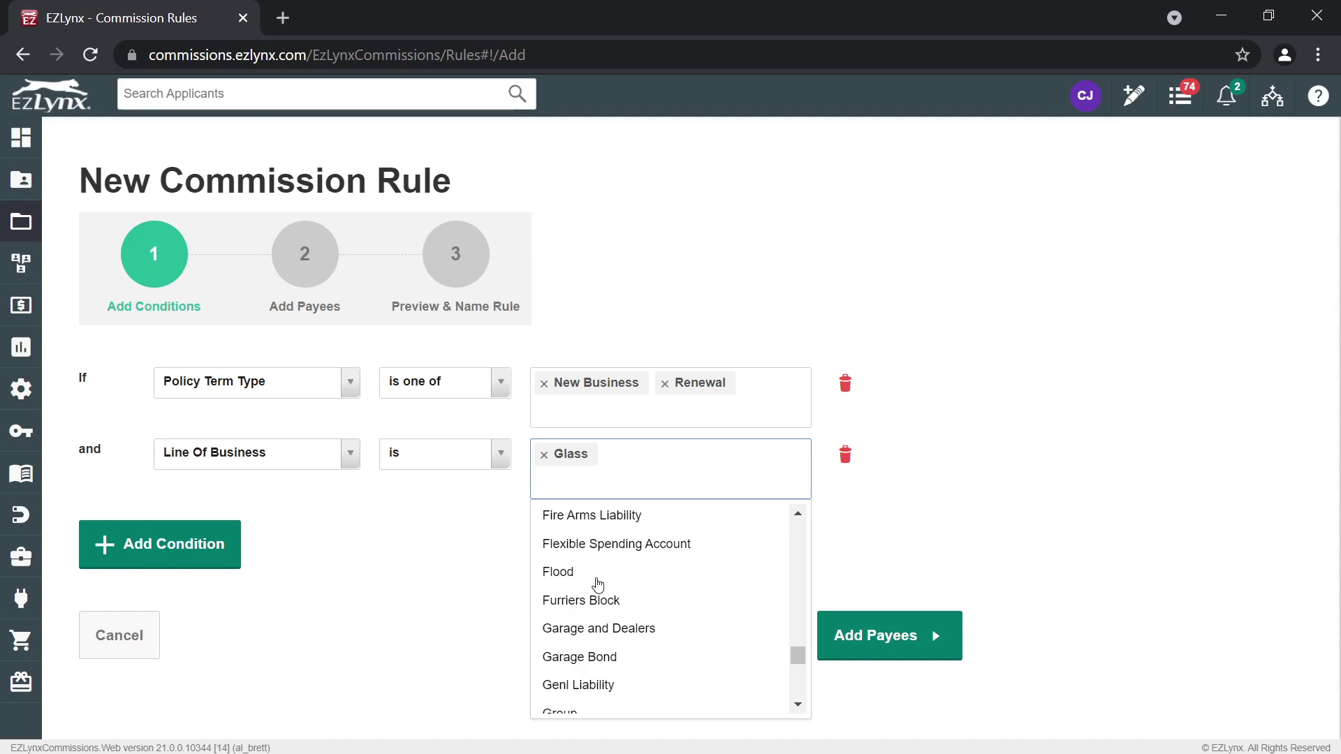
pyautogui.click(596, 573)
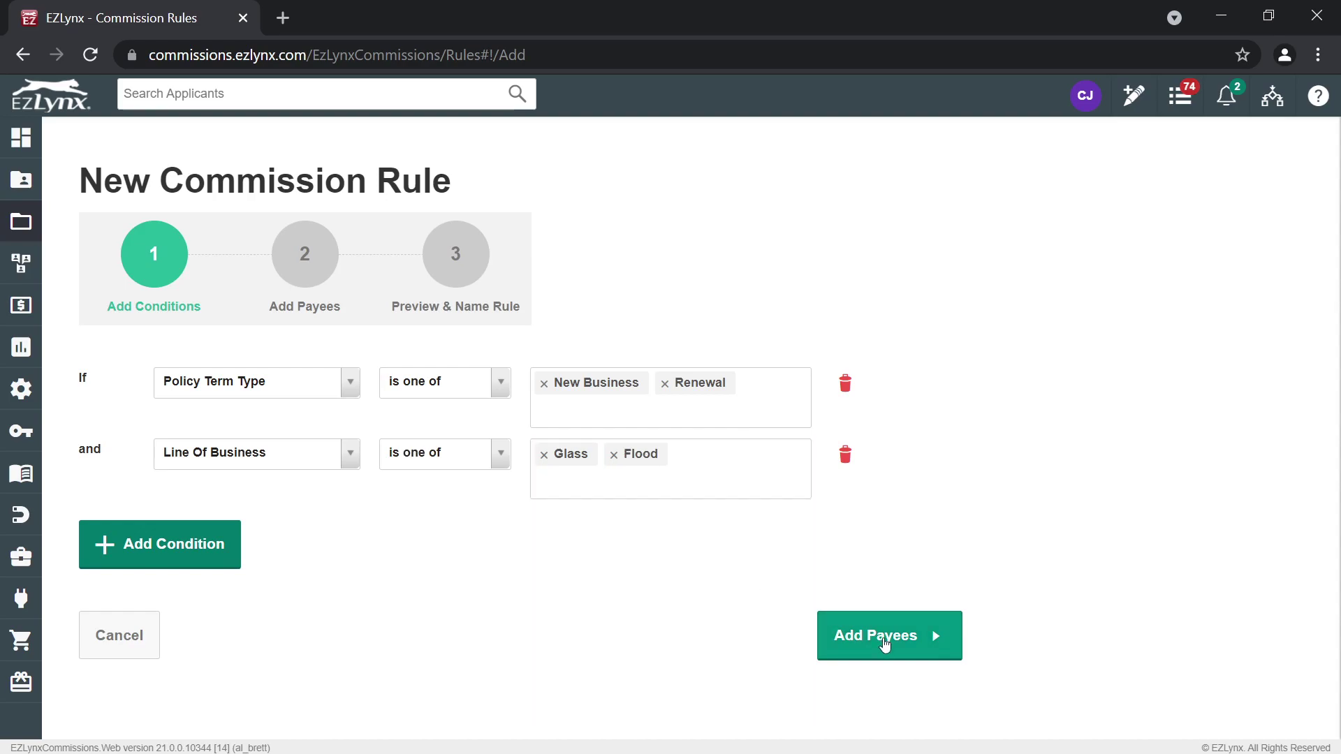
# Step: Add an Assigned To User payee to the rule, paid 50% of Agency Commission (%A)
pyautogui.click(885, 644)
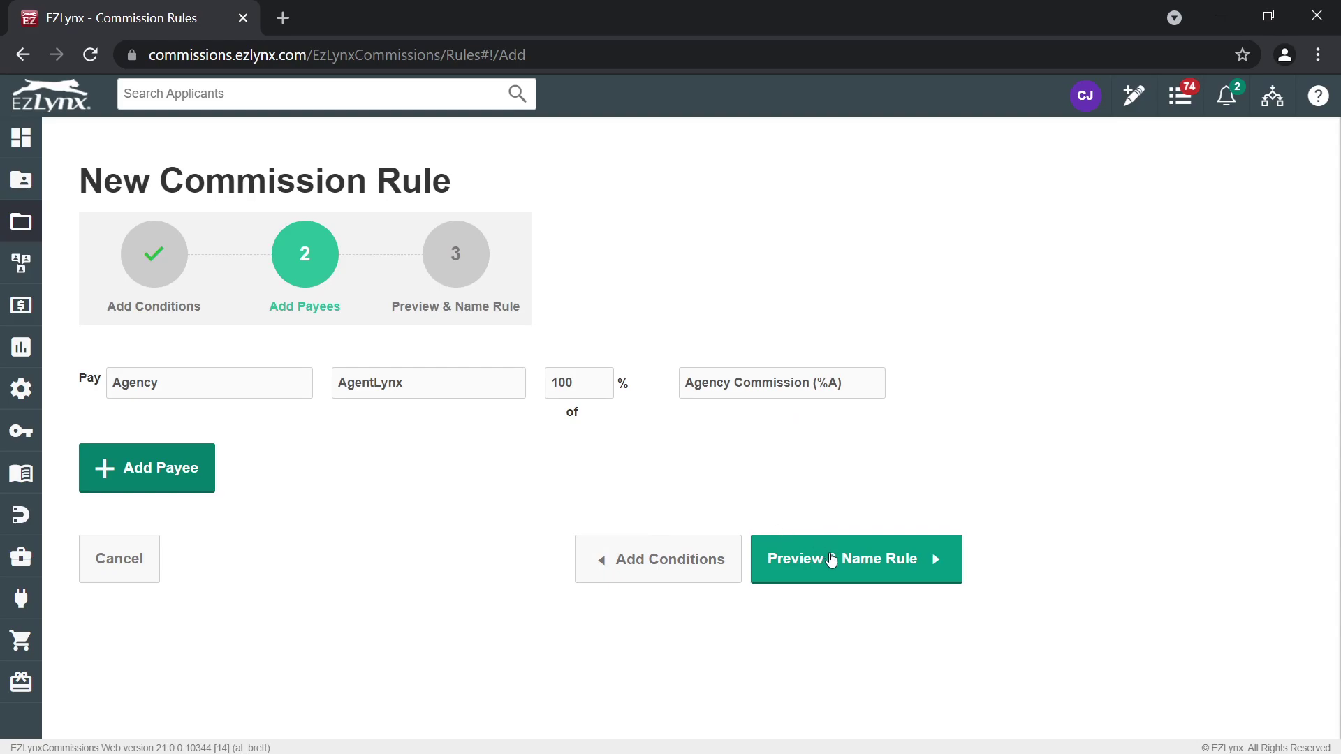
pyautogui.click(163, 482)
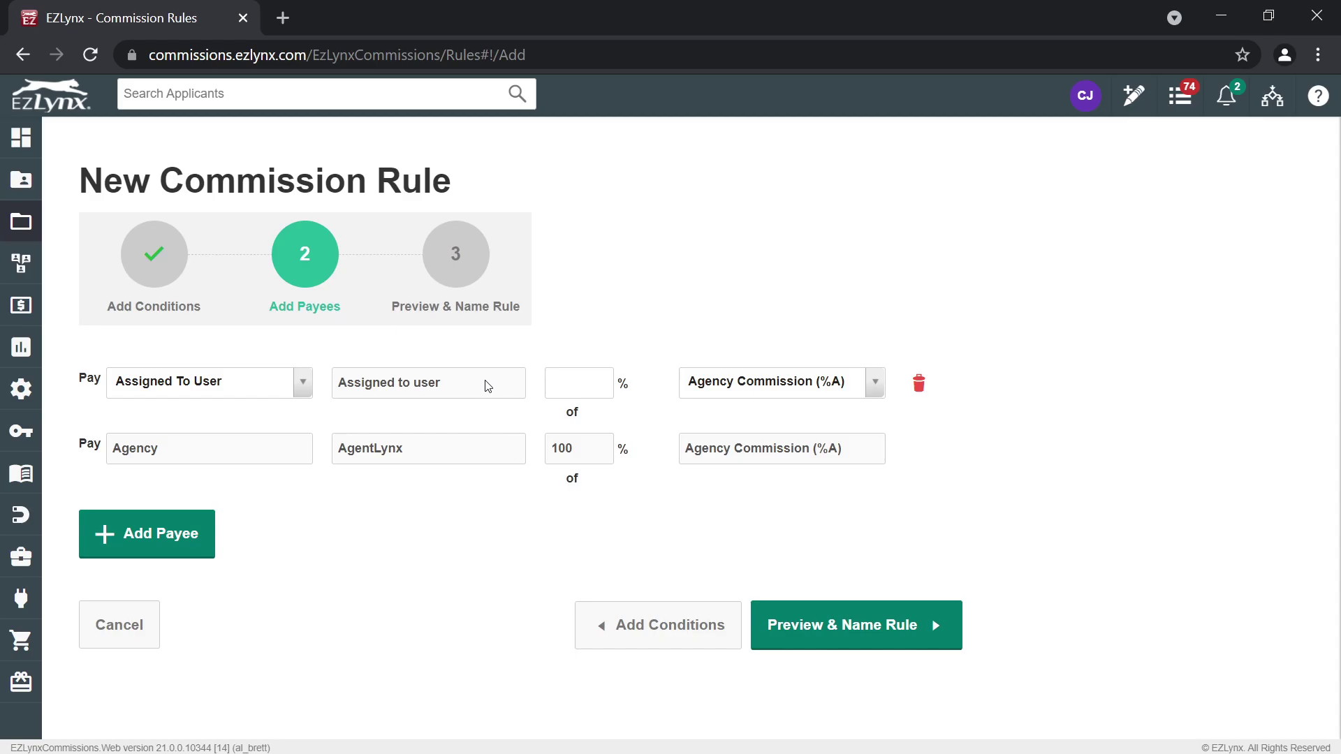
pyautogui.click(577, 378)
pyautogui.write('50')
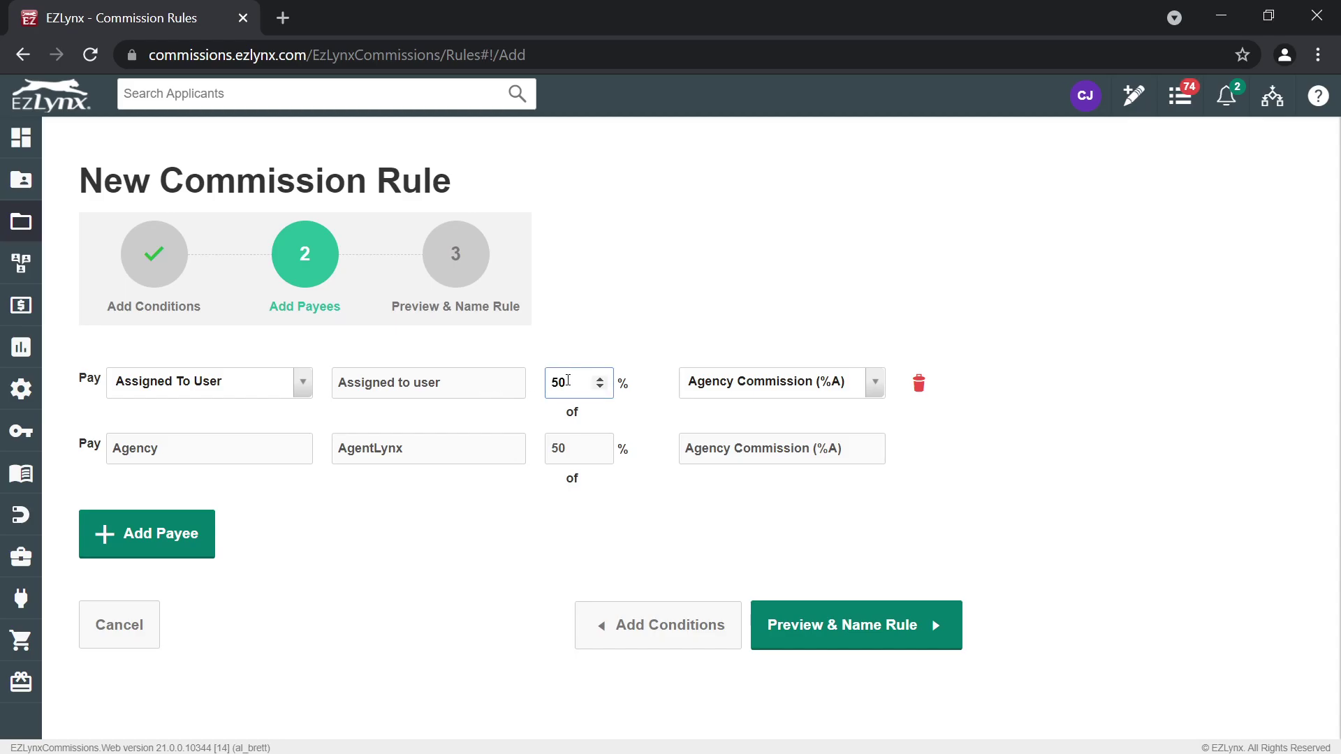
# Step: Name the rule "Rule #1" with the description "Test rule" and review the summary of its conditions and payees
pyautogui.click(829, 637)
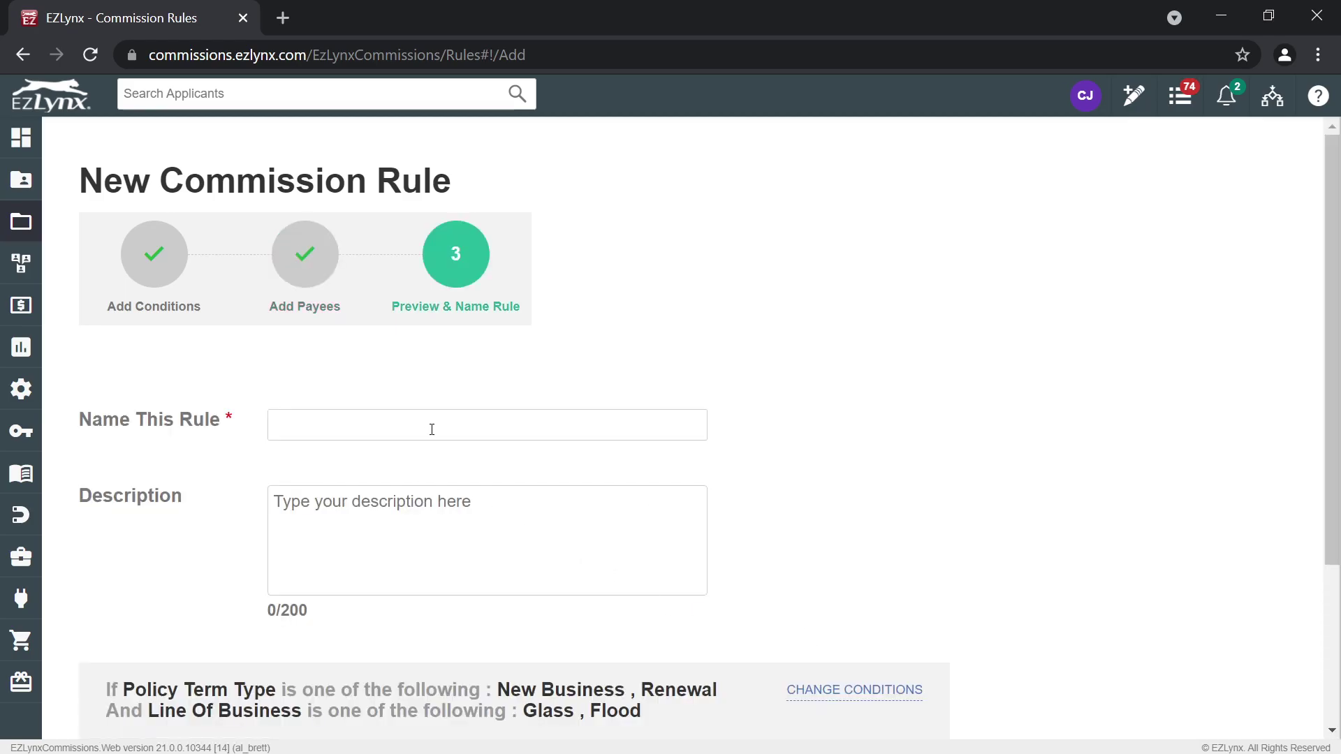
pyautogui.click(434, 429)
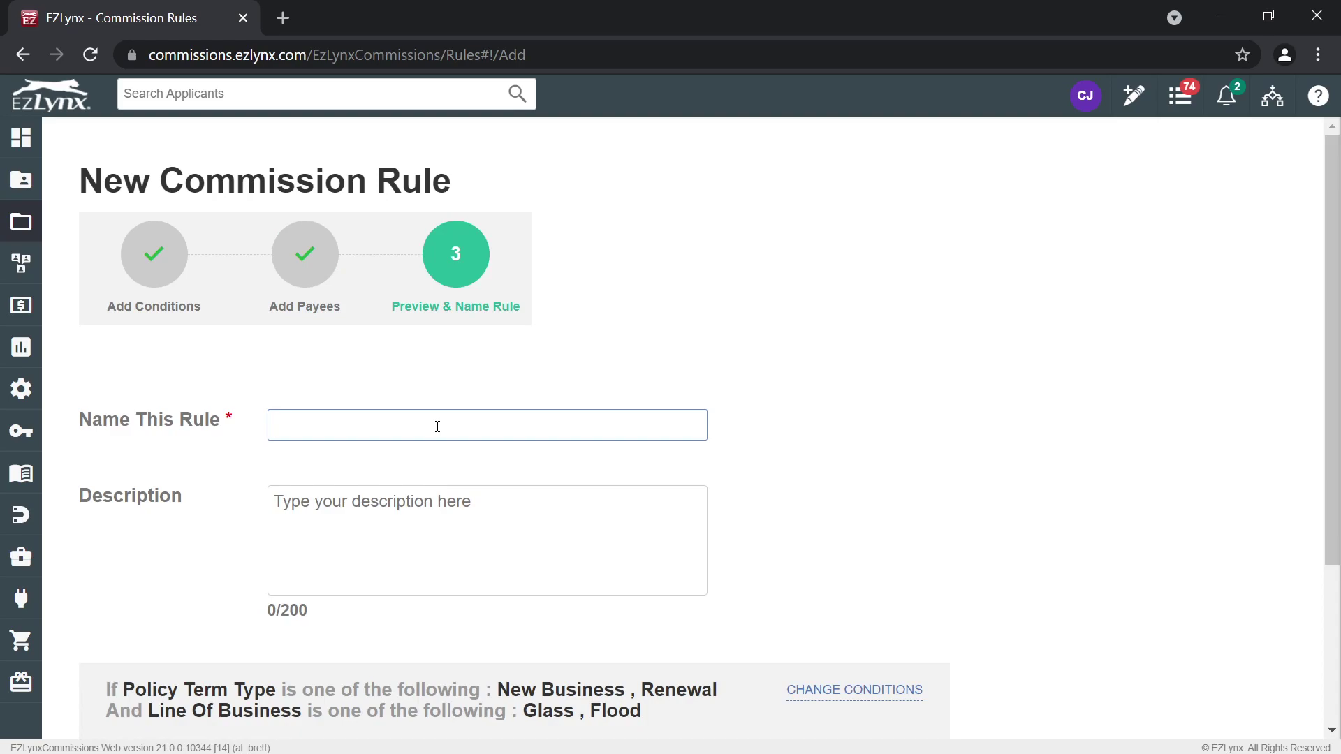
pyautogui.write('Rule #')
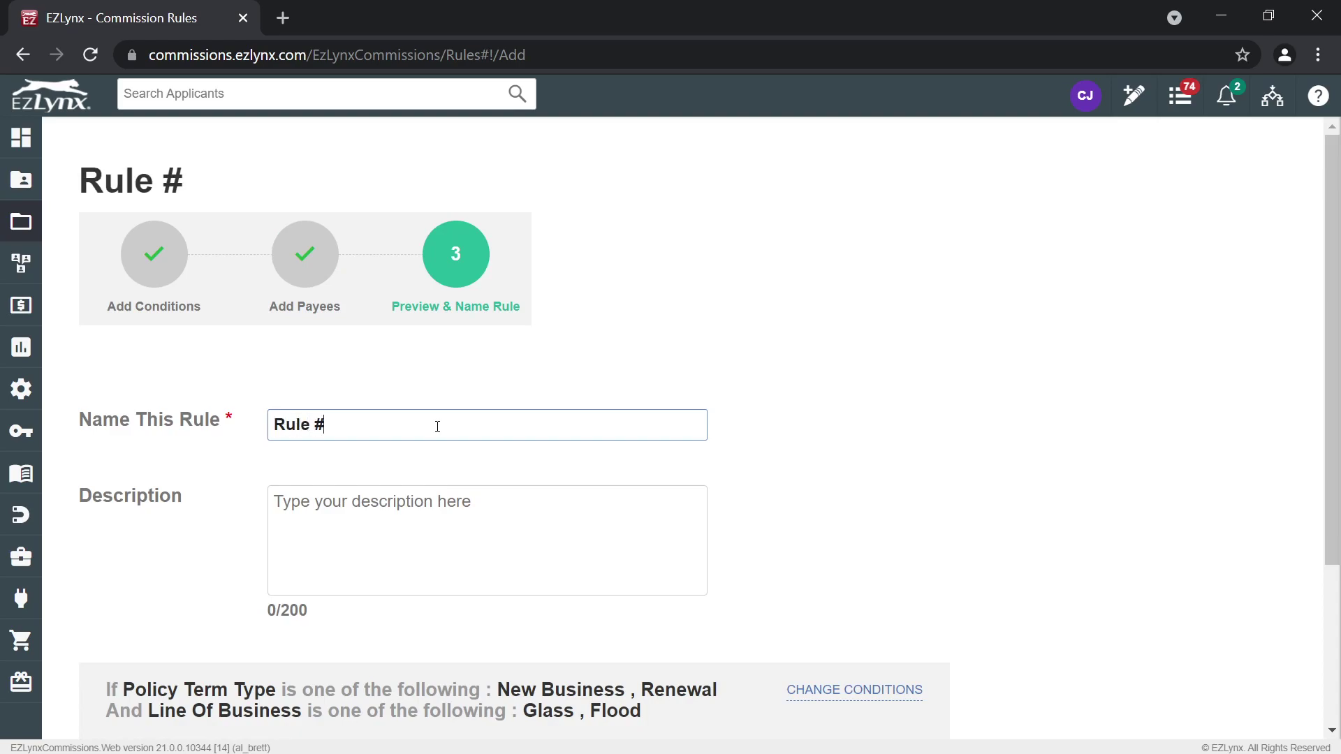
pyautogui.write('1')
pyautogui.scroll(-1, 436, 426)
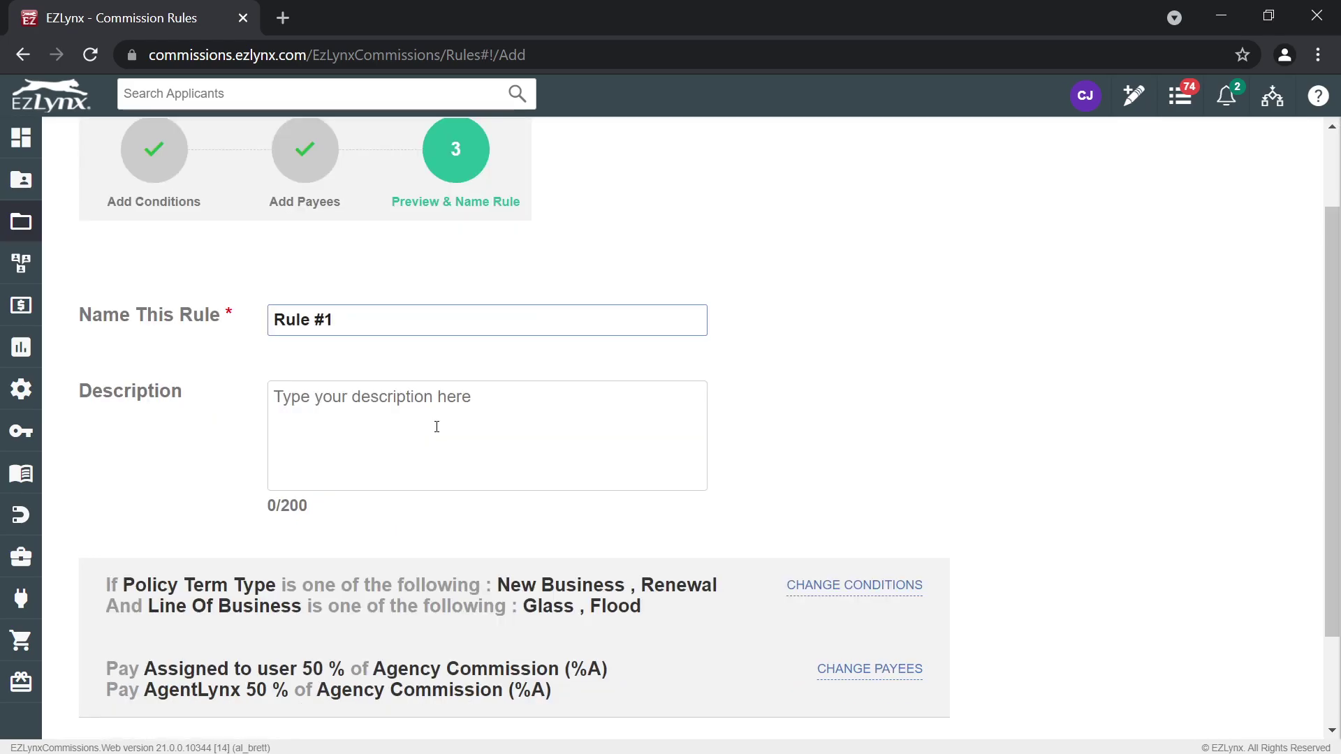
pyautogui.click(441, 415)
pyautogui.write('Test rule')
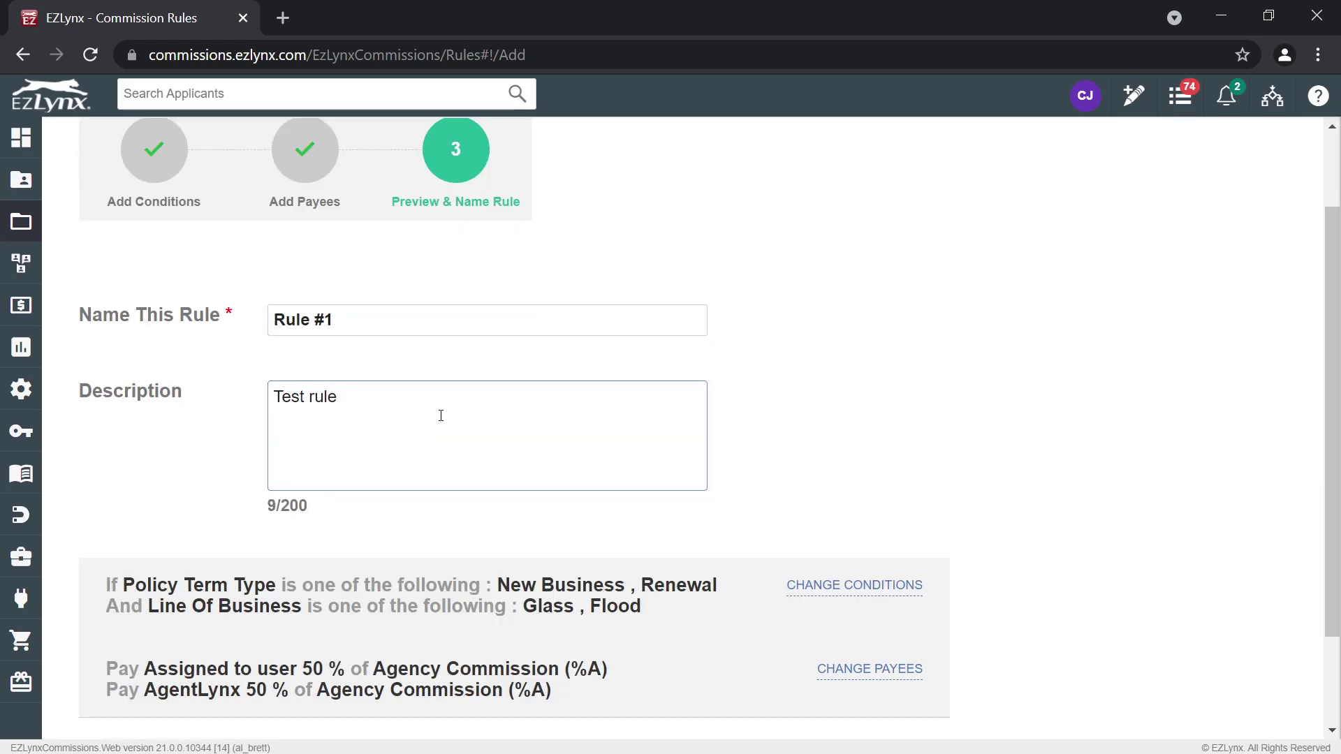
pyautogui.scroll(-2, 532, 439)
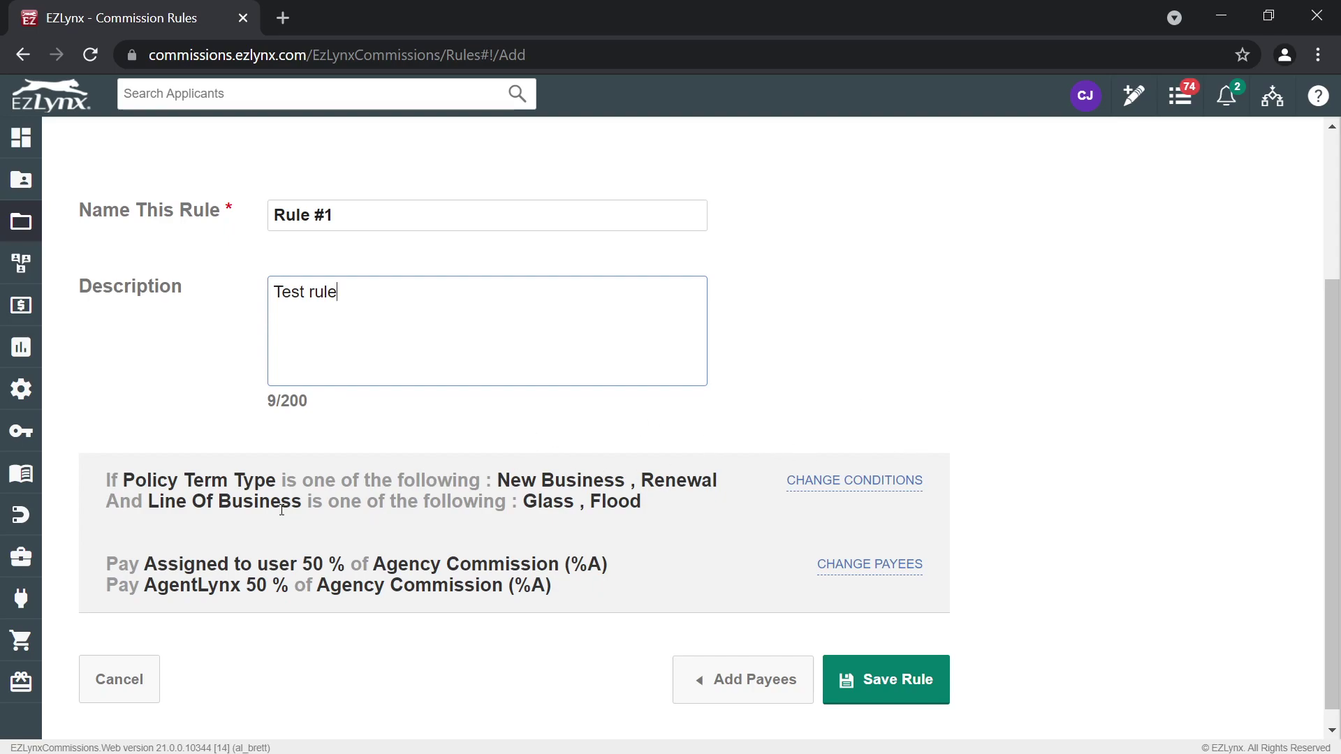
# Step: Review the new rule's condition and payee summary, and discard the rule without saving to return to the rules list
pyautogui.moveTo(106, 473); pyautogui.dragTo(559, 595)
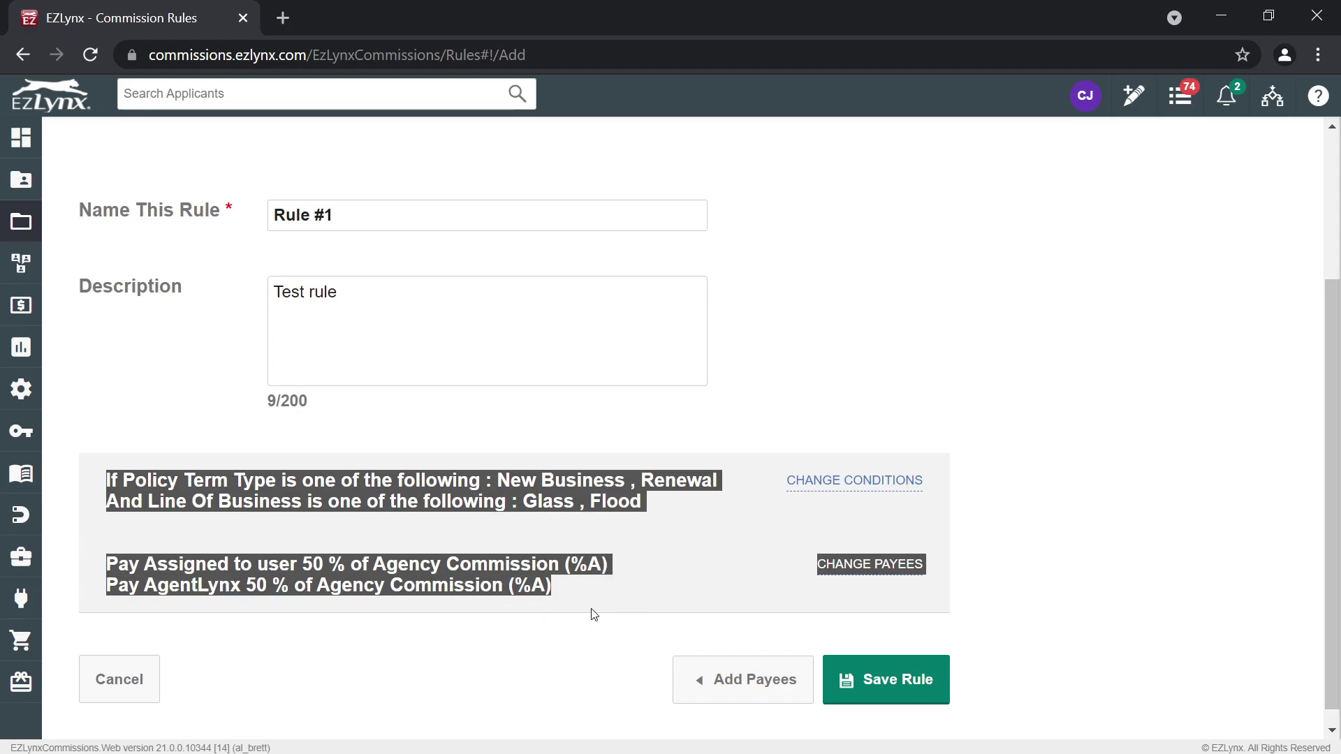
pyautogui.click(260, 633)
pyautogui.scroll(-1, 491, 644)
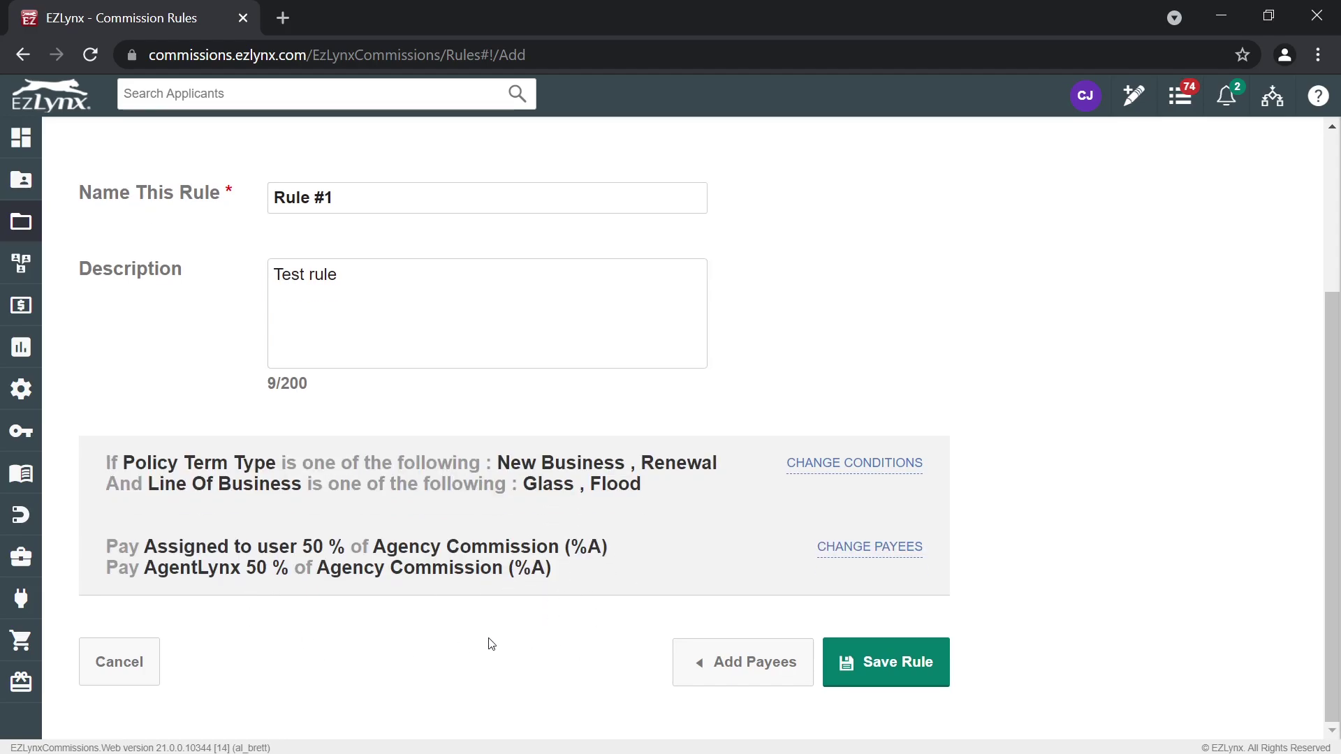
pyautogui.scroll(3, 401, 644)
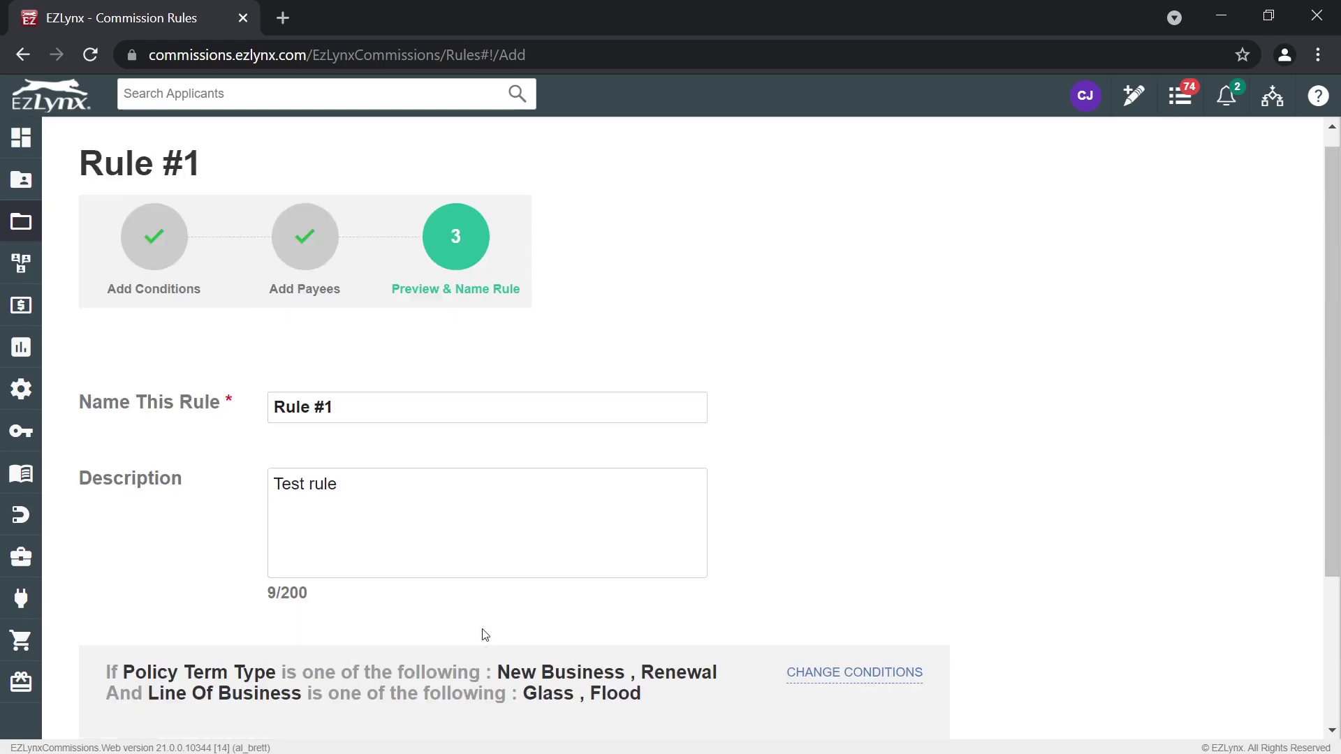
pyautogui.scroll(-3, 258, 352)
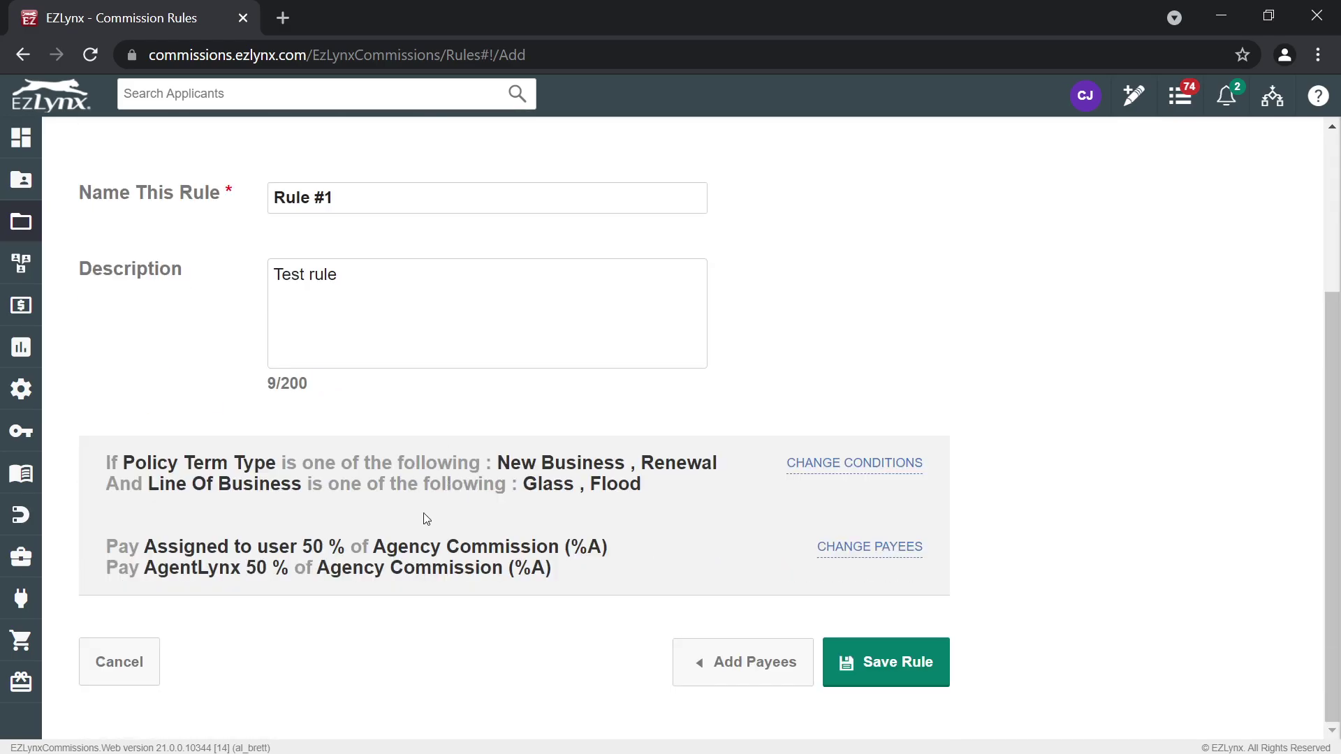
pyautogui.click(114, 657)
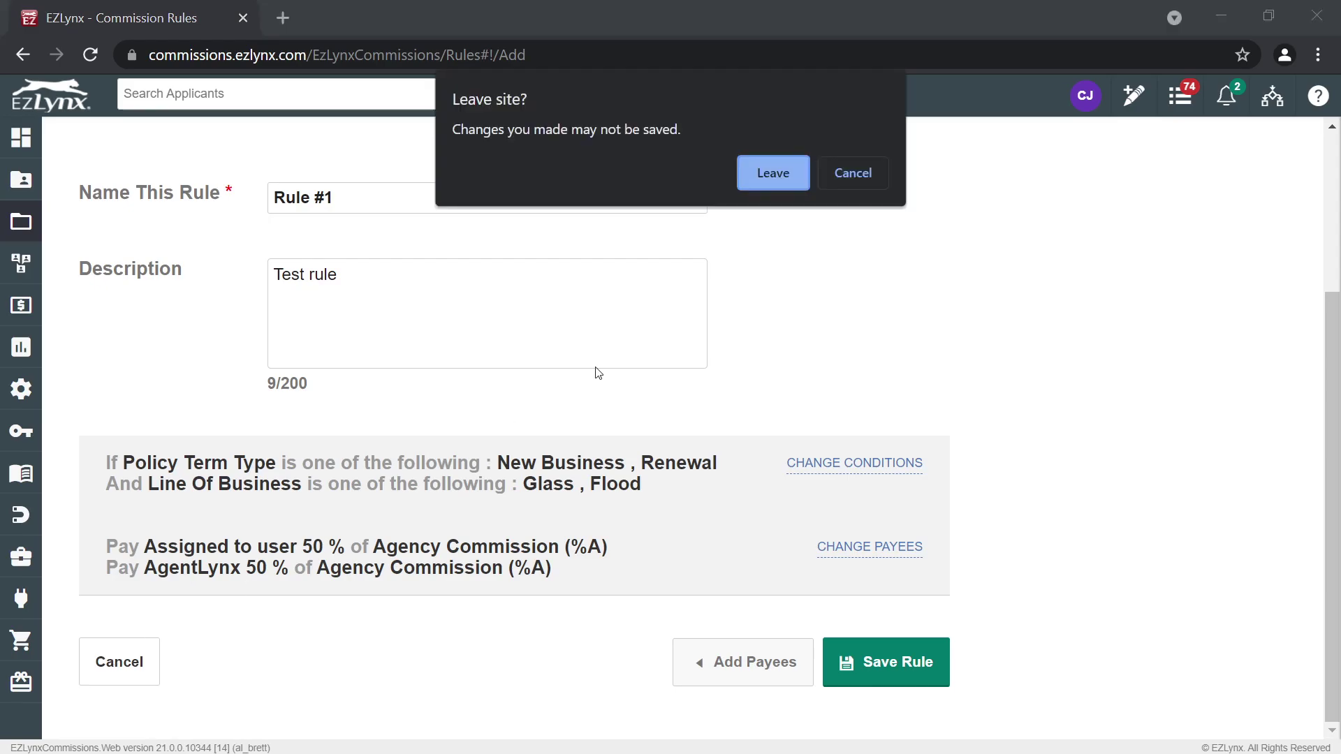
pyautogui.click(772, 174)
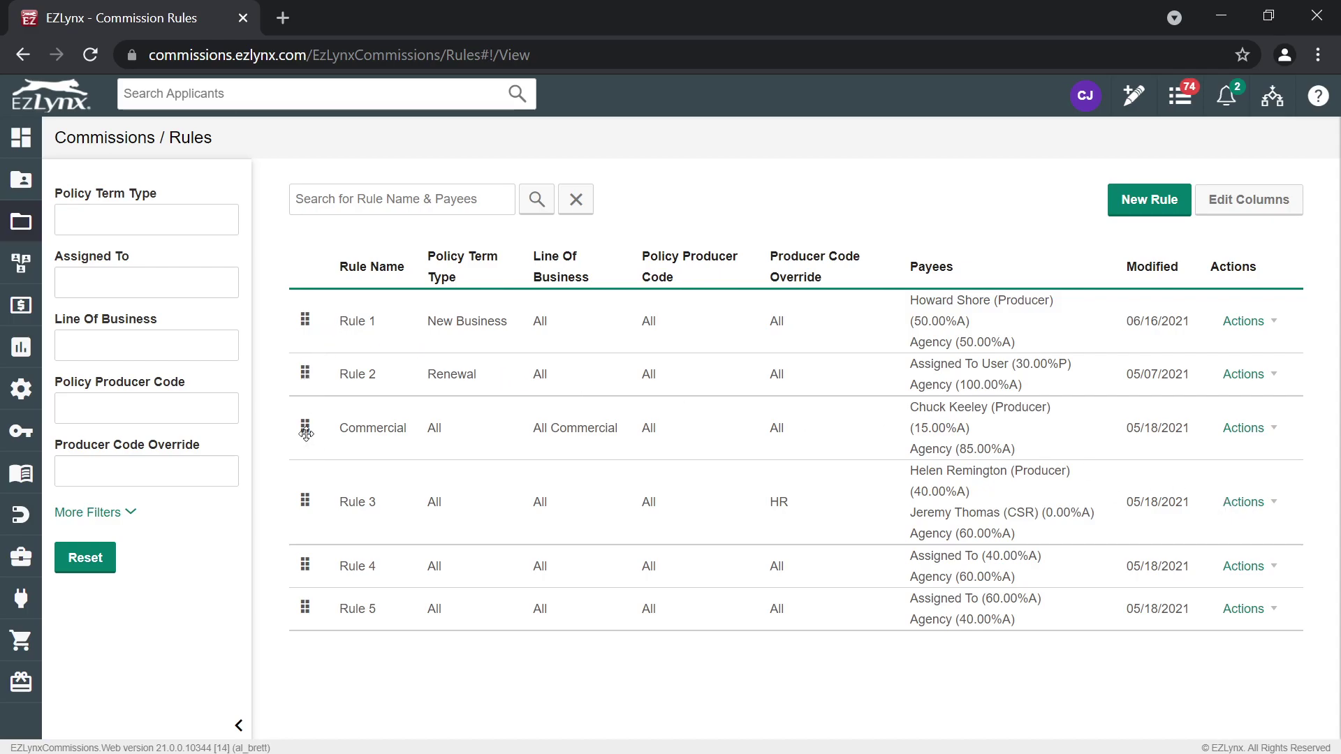
# Step: Try to reorder the Commercial rule and Rule 2 in the commission rules list
pyautogui.moveTo(305, 433)
pyautogui.mouseDown()
pyautogui.moveTo(308, 333)
pyautogui.moveTo(312, 430)
pyautogui.mouseUp()
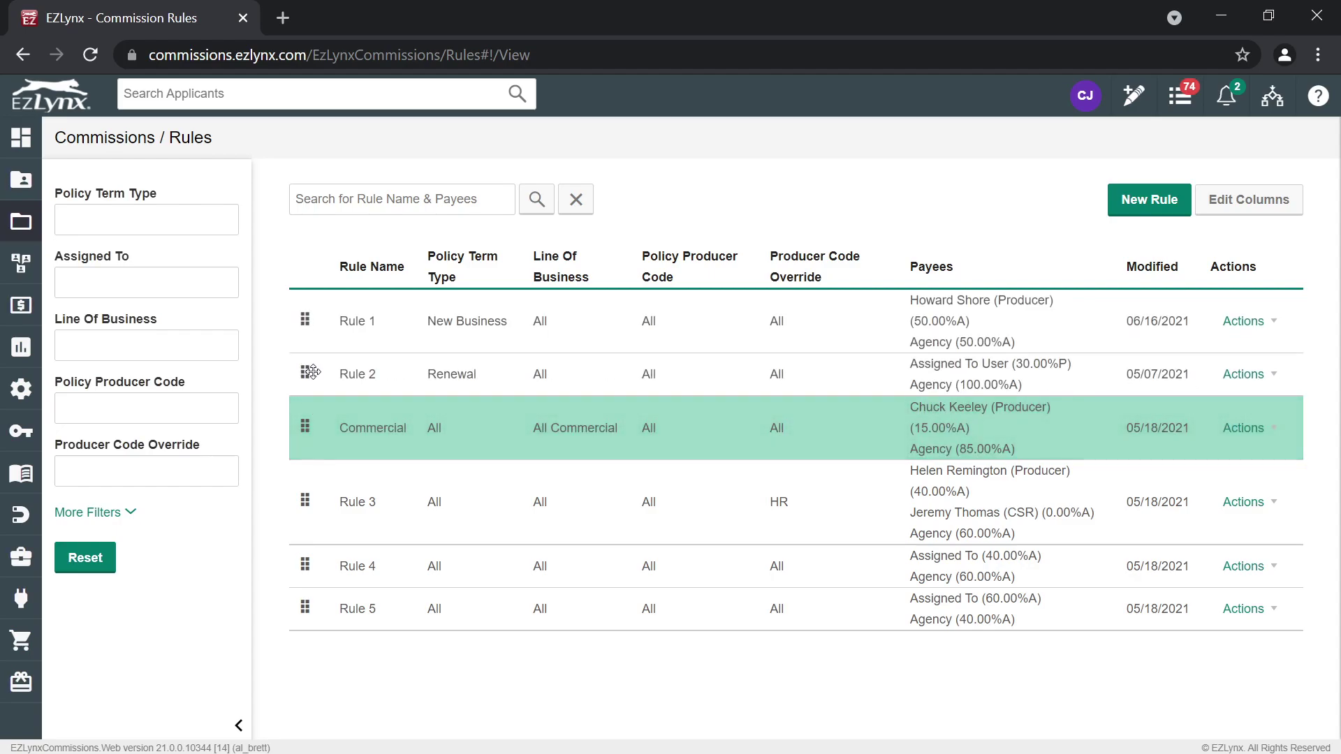
pyautogui.moveTo(310, 373)
pyautogui.mouseDown()
pyautogui.moveTo(312, 437)
pyautogui.moveTo(310, 371)
pyautogui.mouseUp()
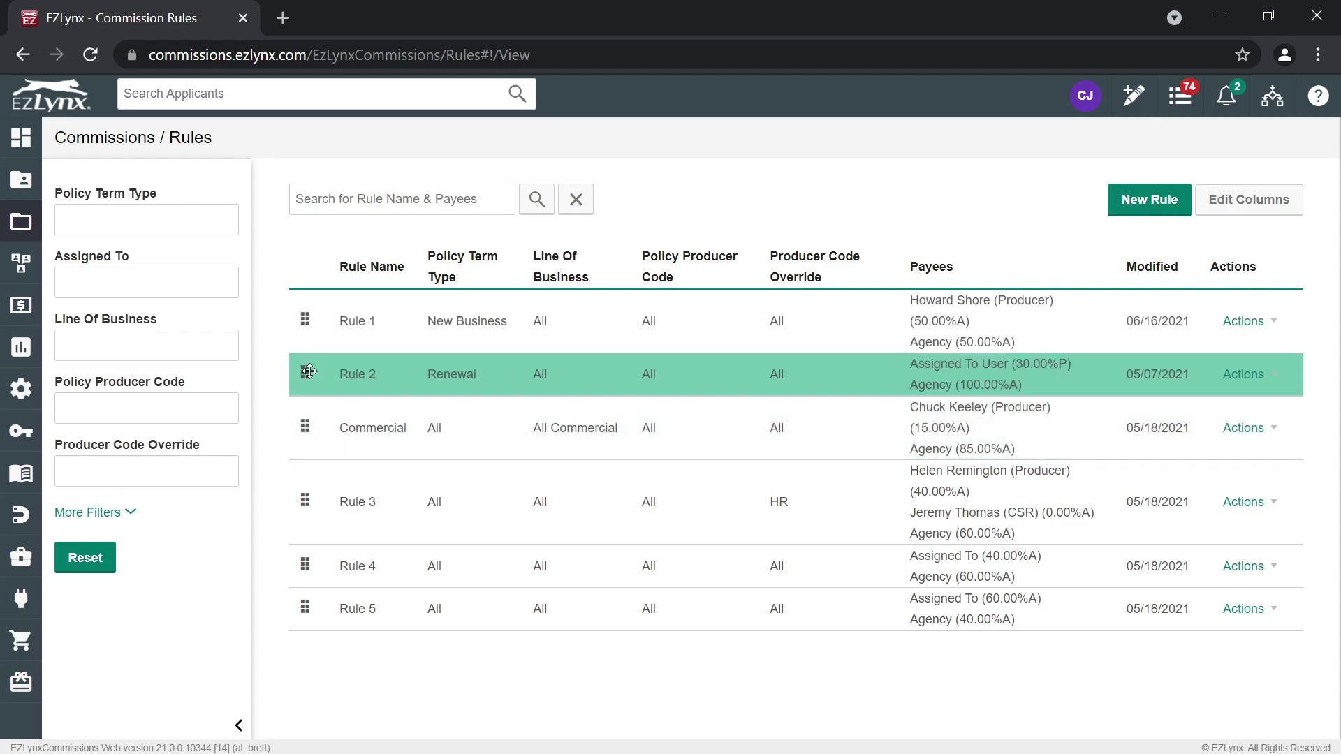
# Step: Search the commission rules by rule name and payee for "HR", and clear the search
pyautogui.click(424, 201)
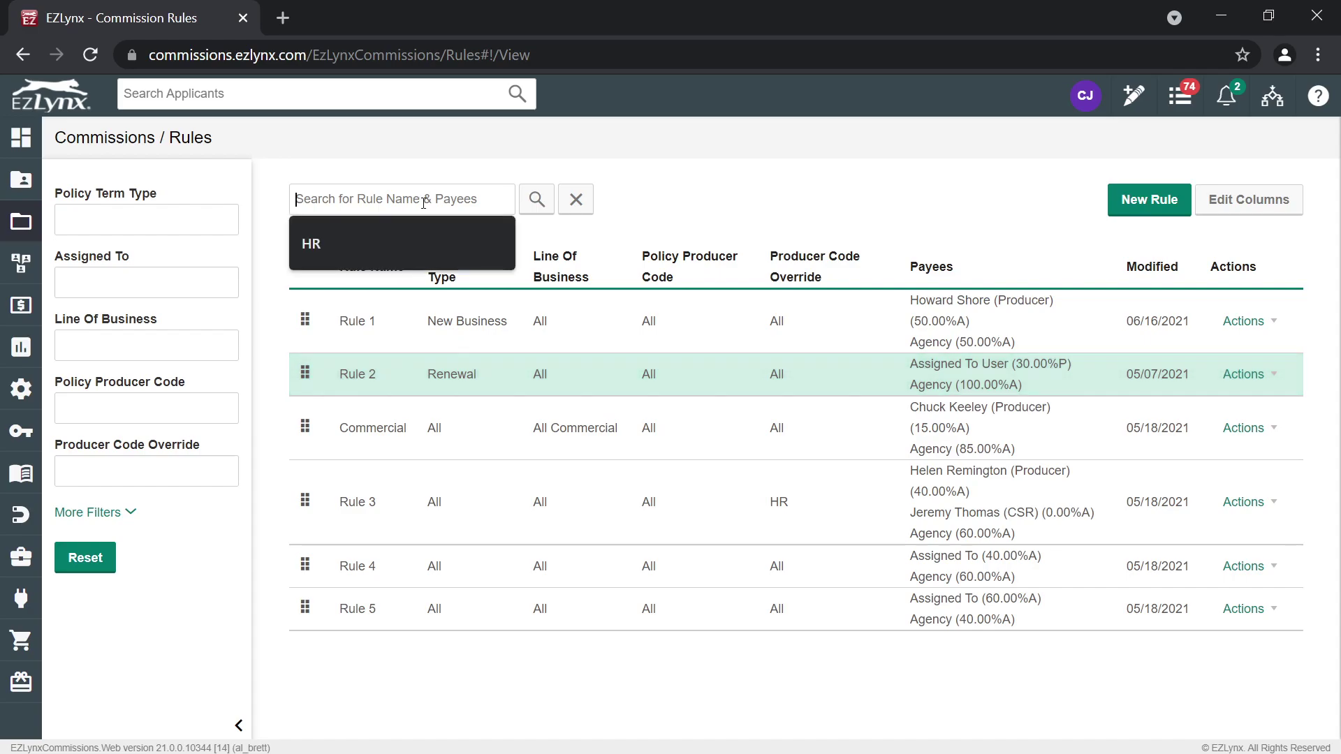
pyautogui.write('HR')
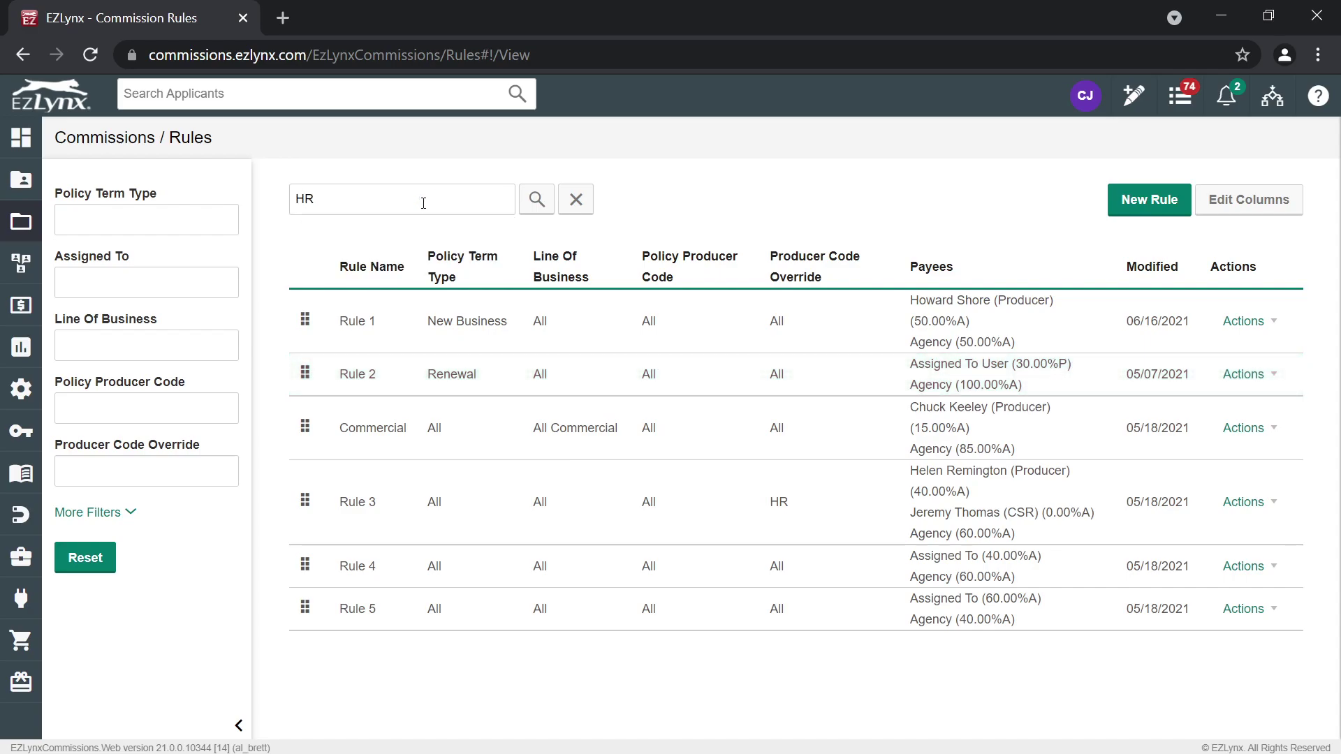
pyautogui.press('Return')
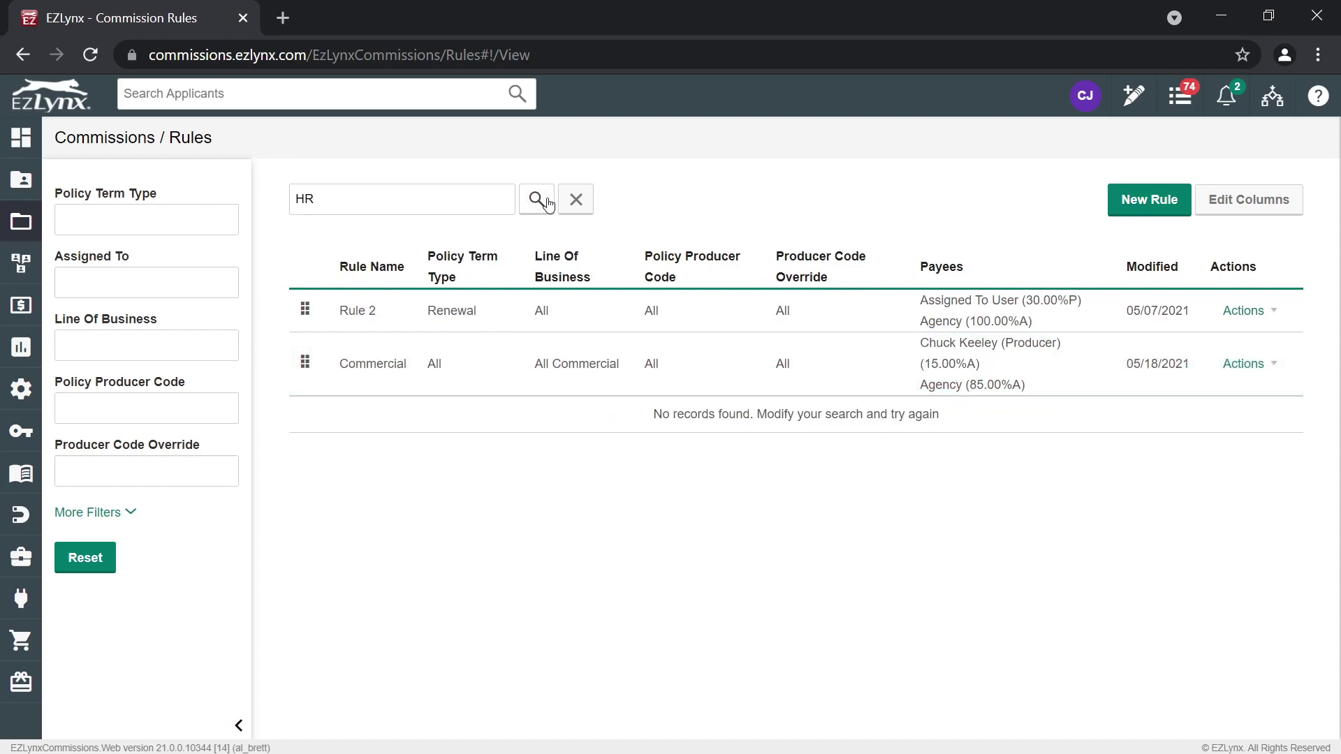
pyautogui.click(576, 200)
# Step: Browse the Line Of Business filter options for the rules list and close them without choosing any
pyautogui.click(174, 342)
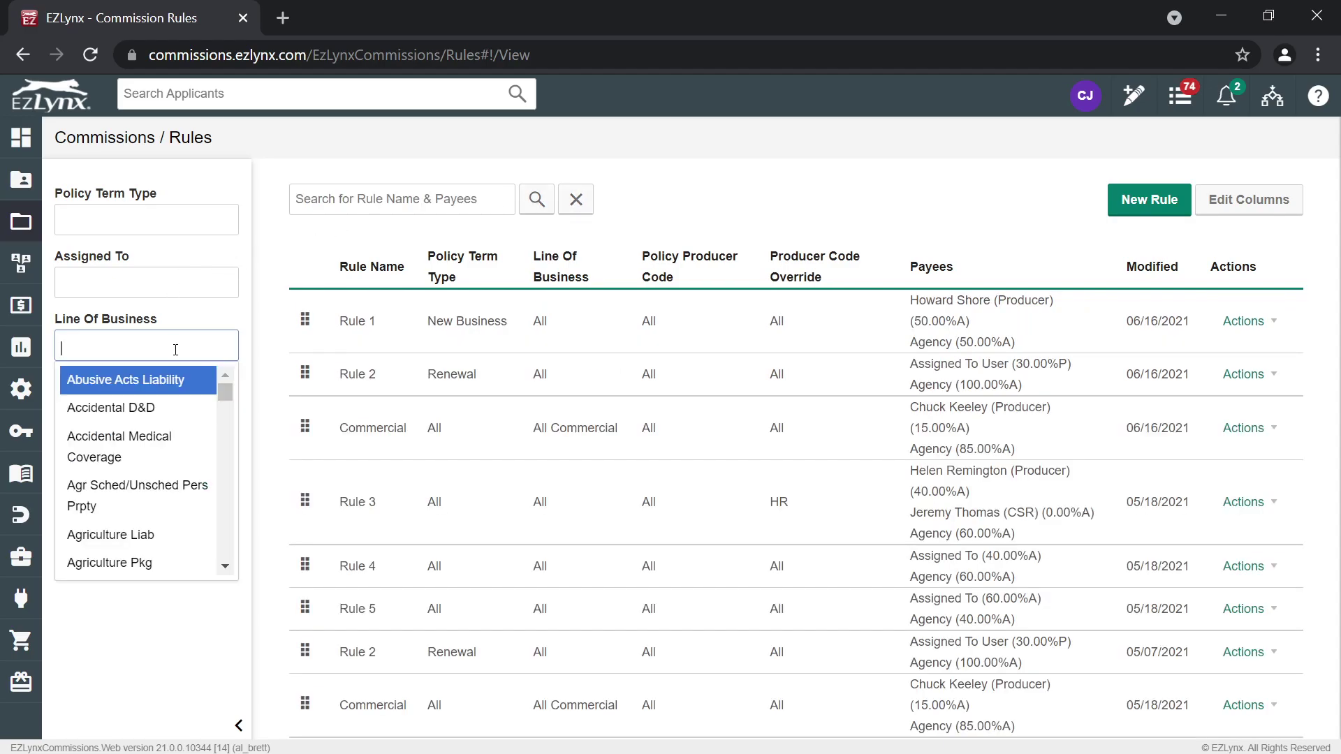
pyautogui.scroll(-5, 133, 477)
pyautogui.scroll(-3, 133, 482)
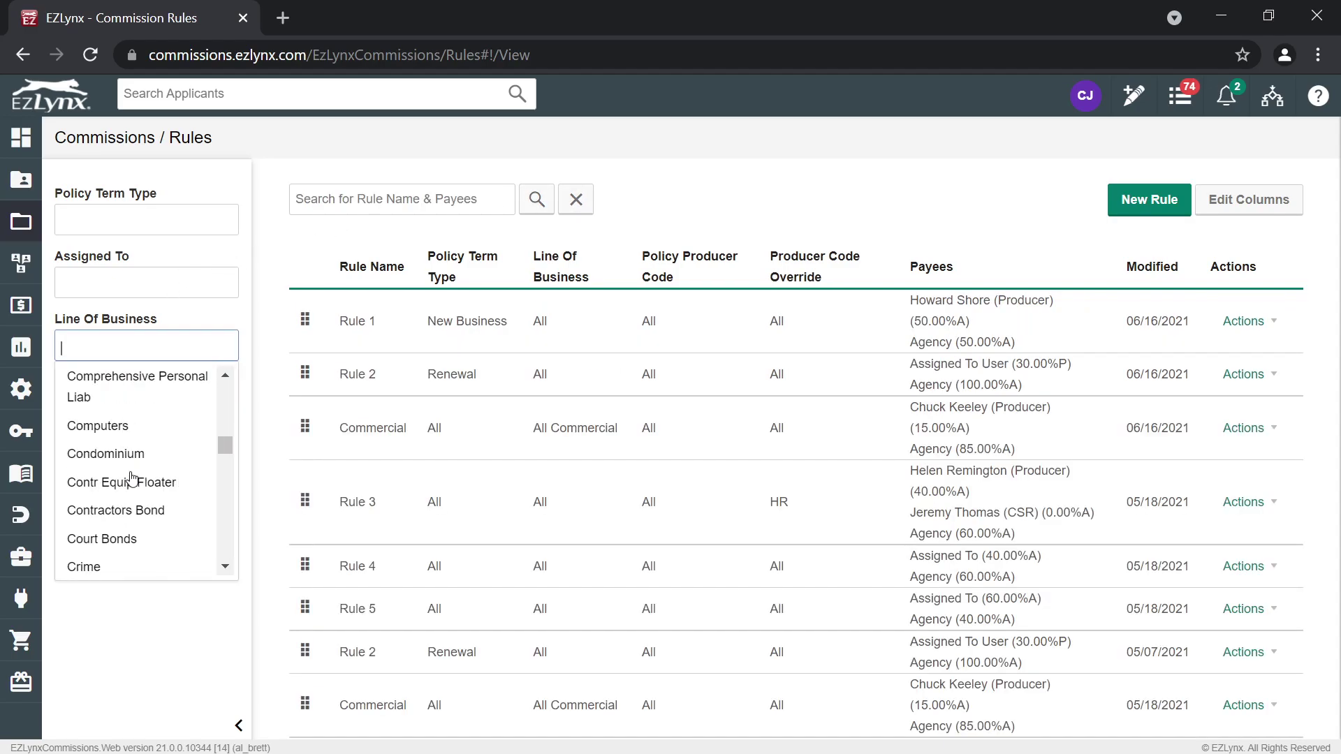
pyautogui.click(162, 641)
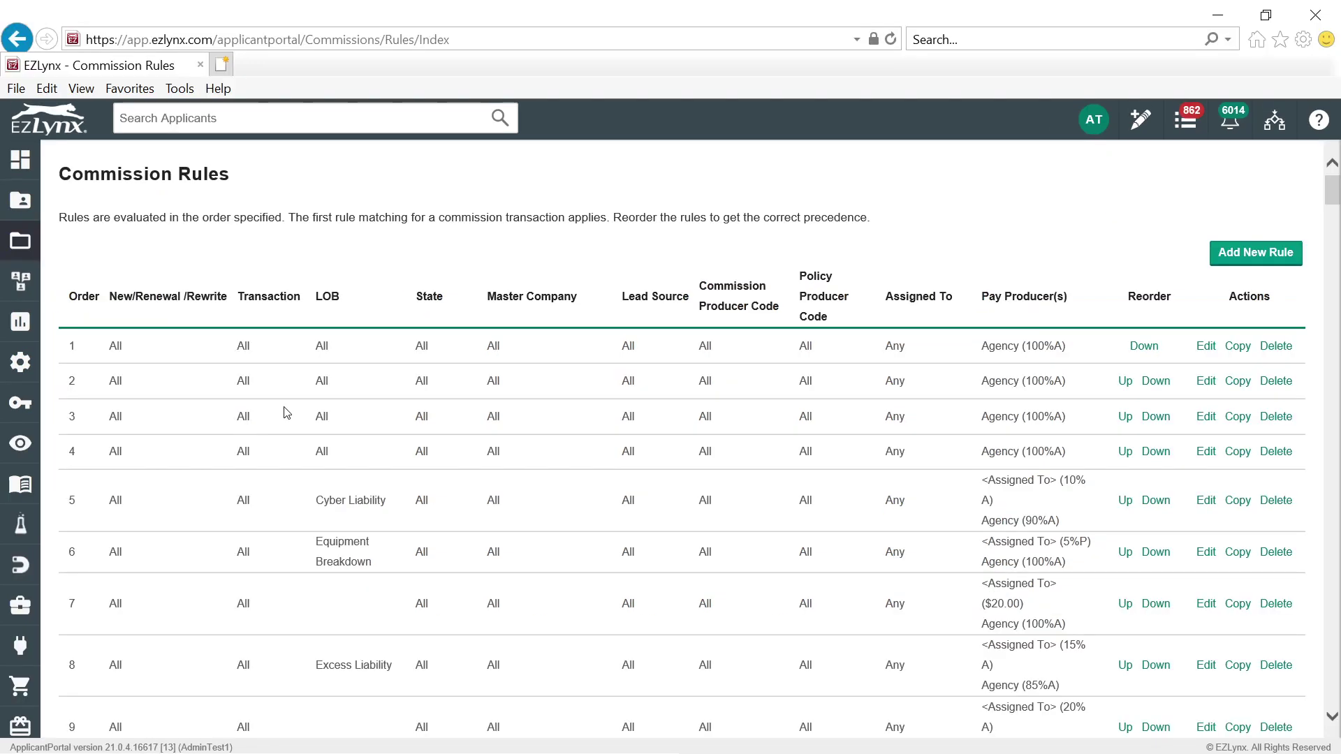
# Step: Look through the ordered rules on the older Commission Rules page and return to the start of the list
pyautogui.scroll(-10, 286, 412)
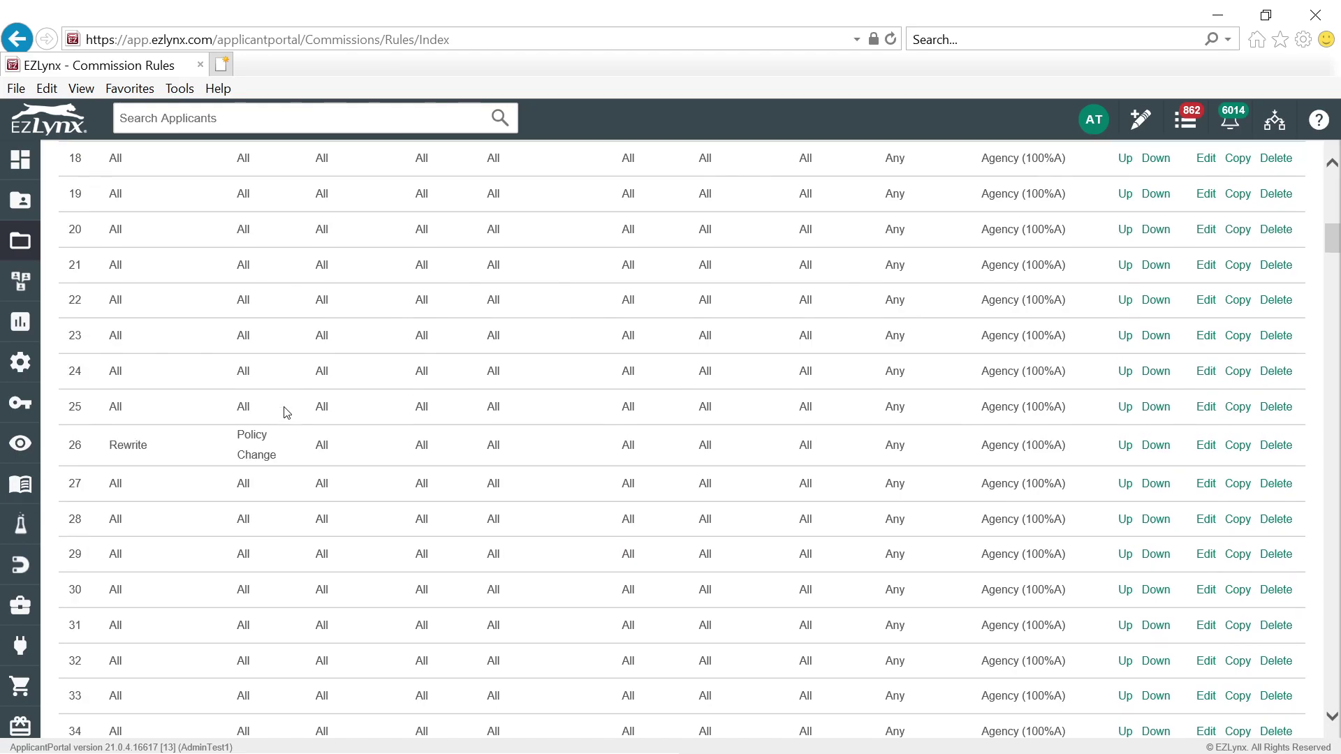
pyautogui.scroll(10, 287, 412)
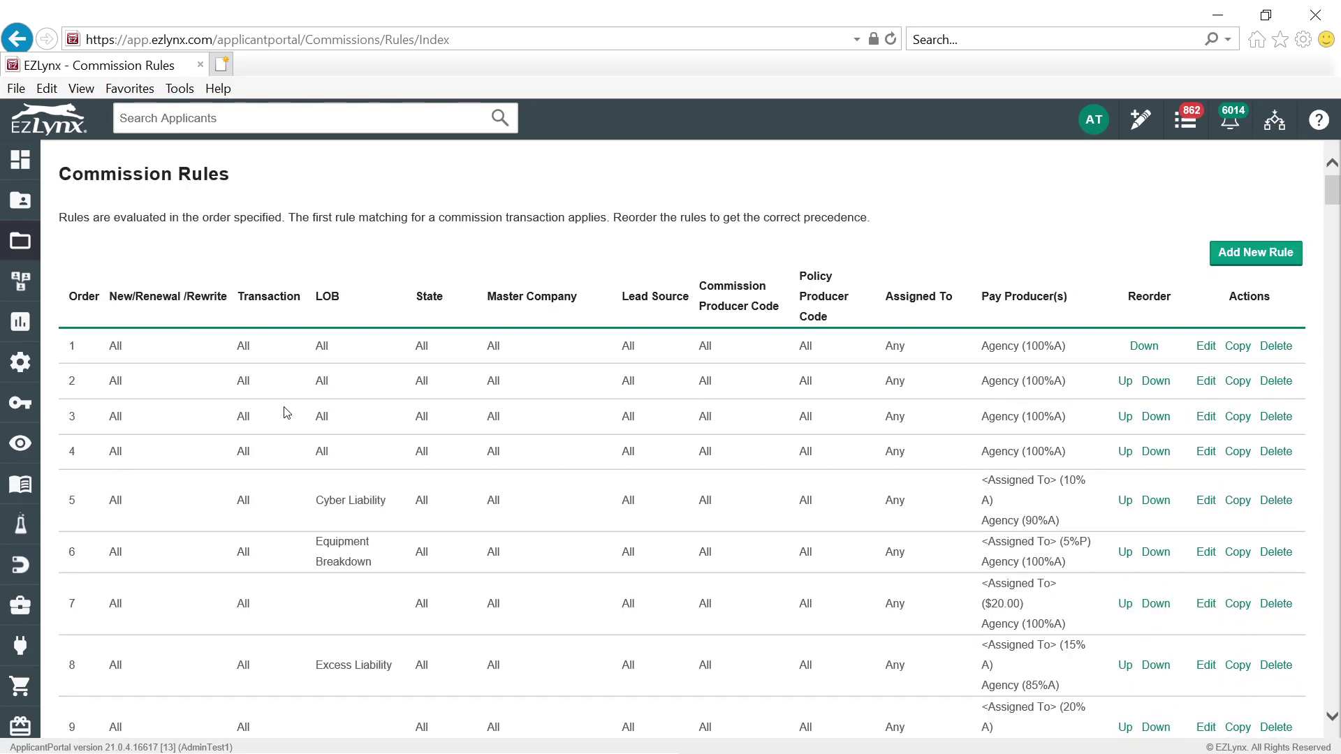